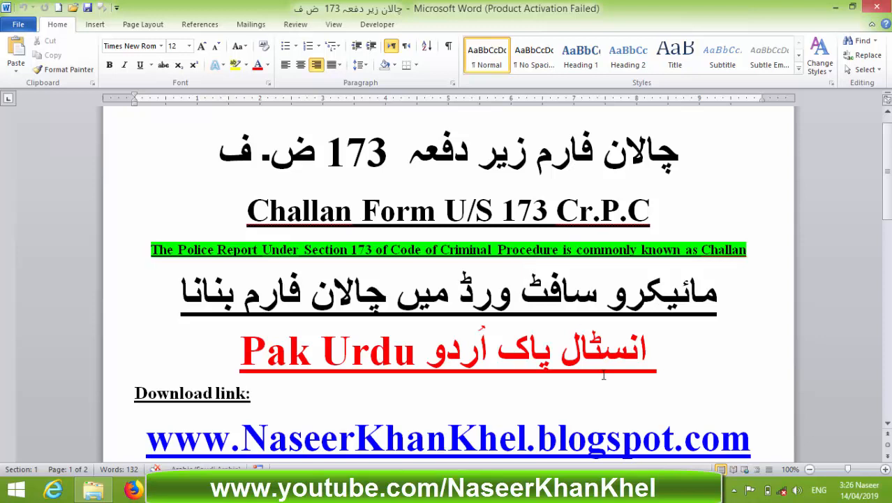
Switch the input language to Urdu (Pakistan) and test it with اسدف on the "Download link:" line, removing the test text again
scroll(632, 365, "down", 1)
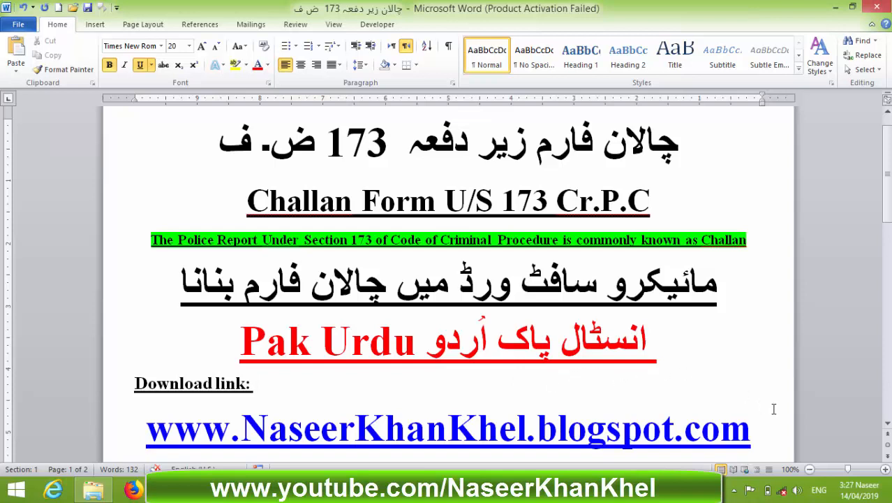
left_click(821, 493)
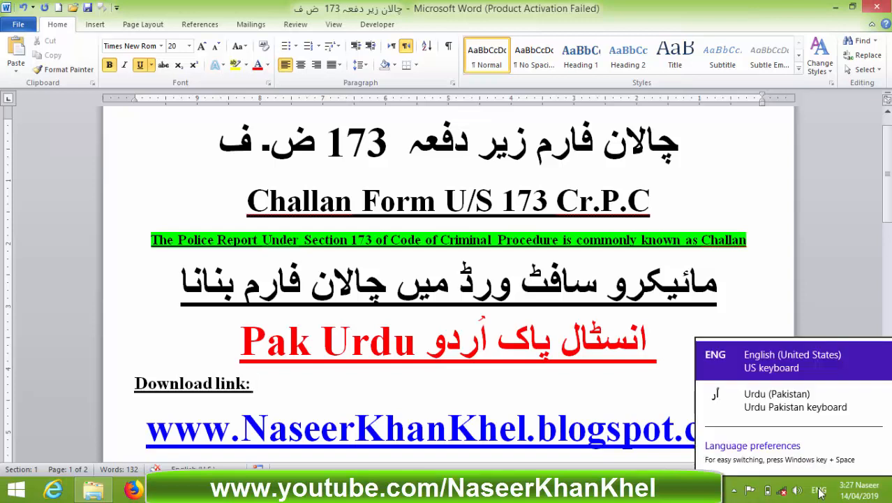
left_click(788, 403)
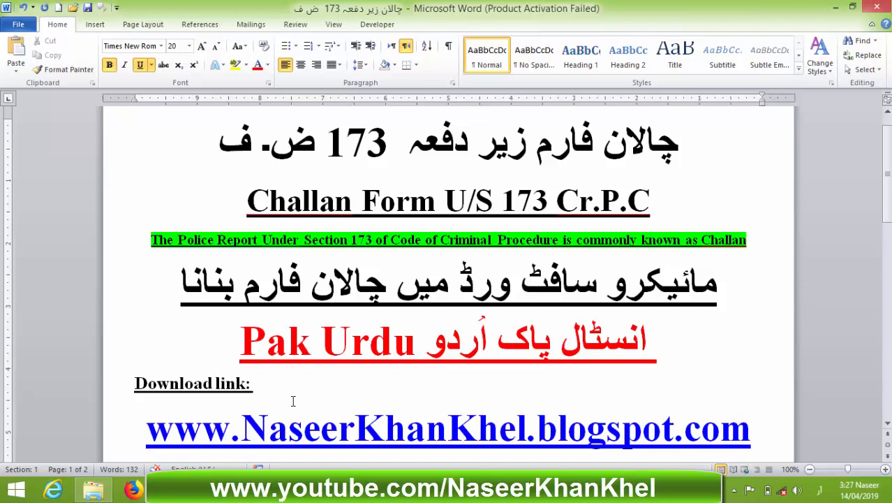
type("اسدف")
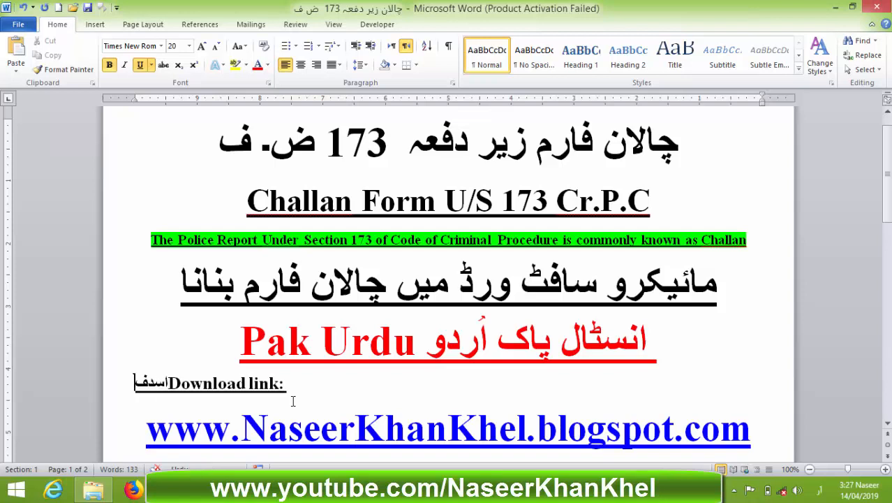
key("BackSpace")
key("BackSpace")
key("BackSpace")
key("BackSpace")
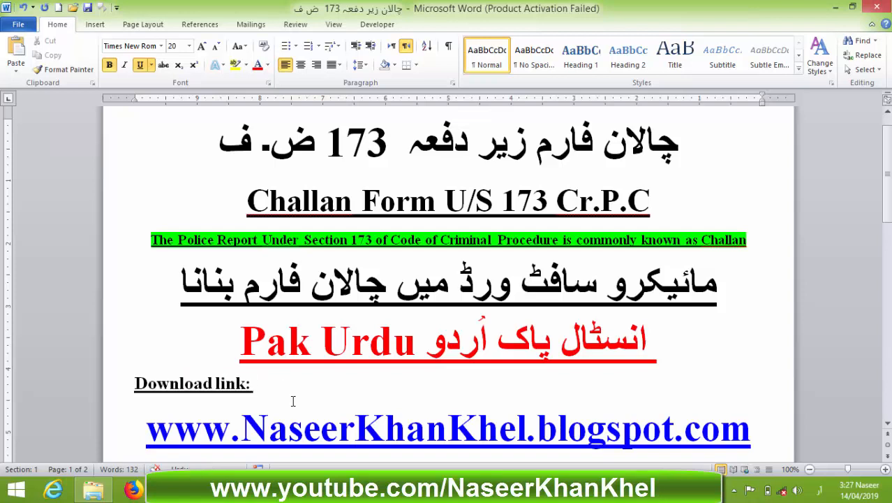
Examine the sample challan form on page 2, including its header lines and six numbered table columns
scroll(293, 401, "down", 7)
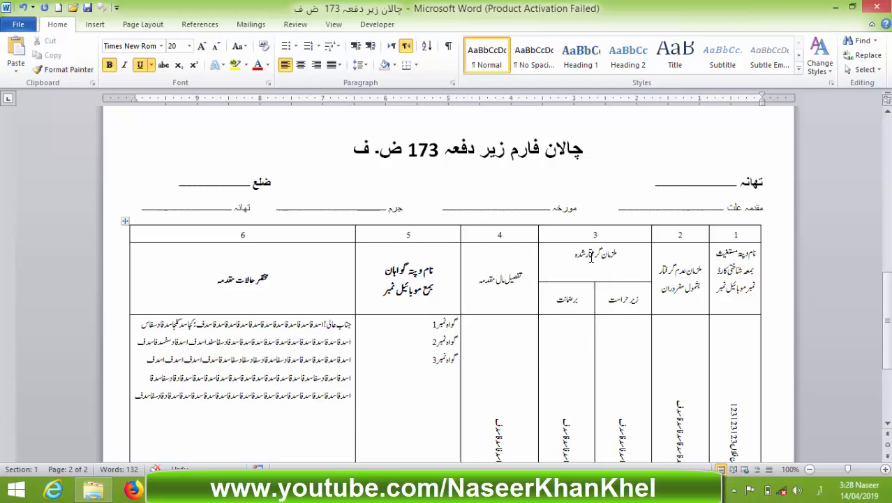
left_click(623, 301)
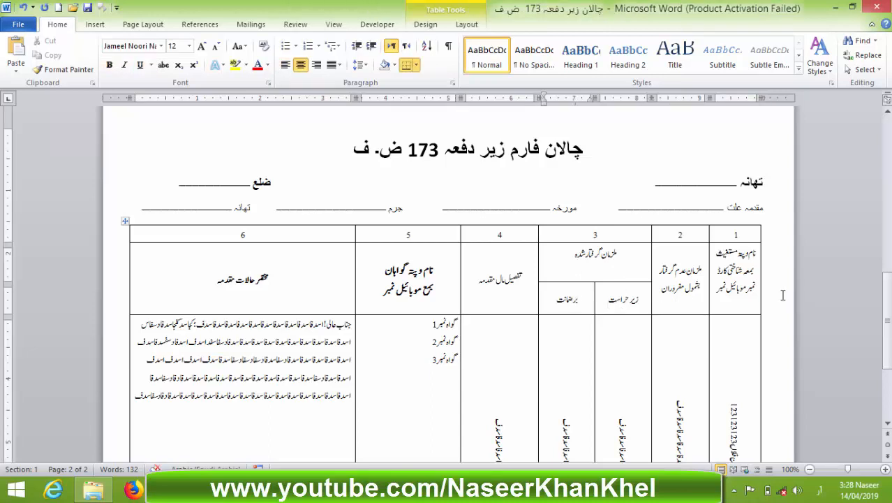
left_click(747, 271)
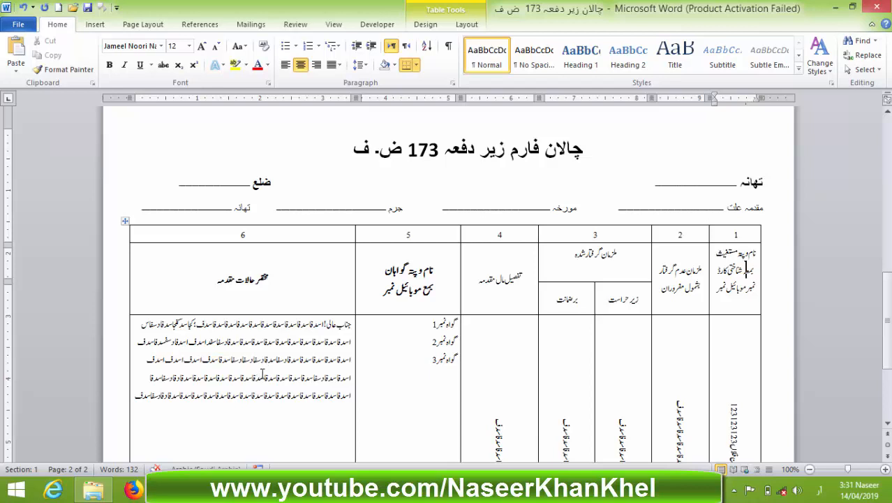
scroll(263, 374, "down", 3)
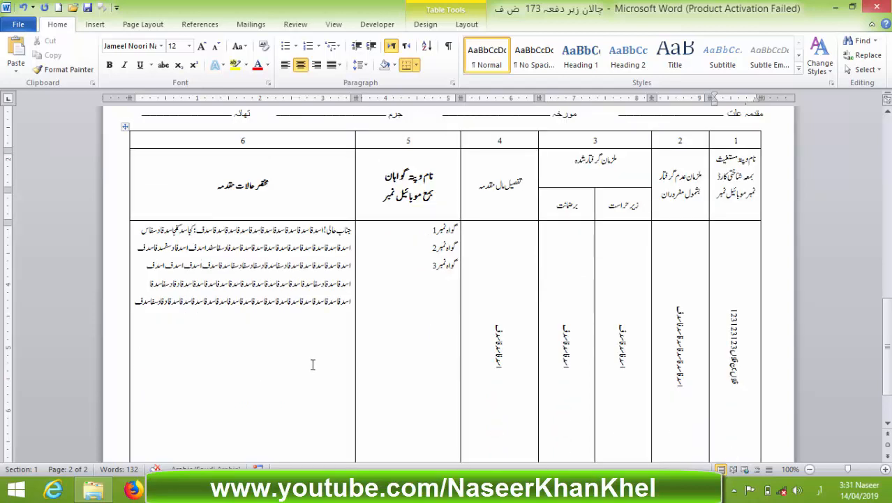
scroll(349, 348, "up", 2)
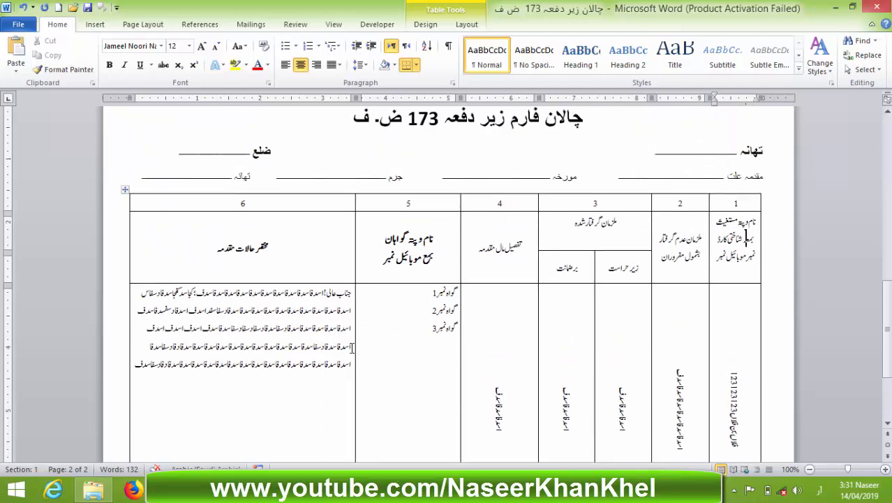
Create a new blank document and choose landscape orientation in its page setup
key("ctrl+n")
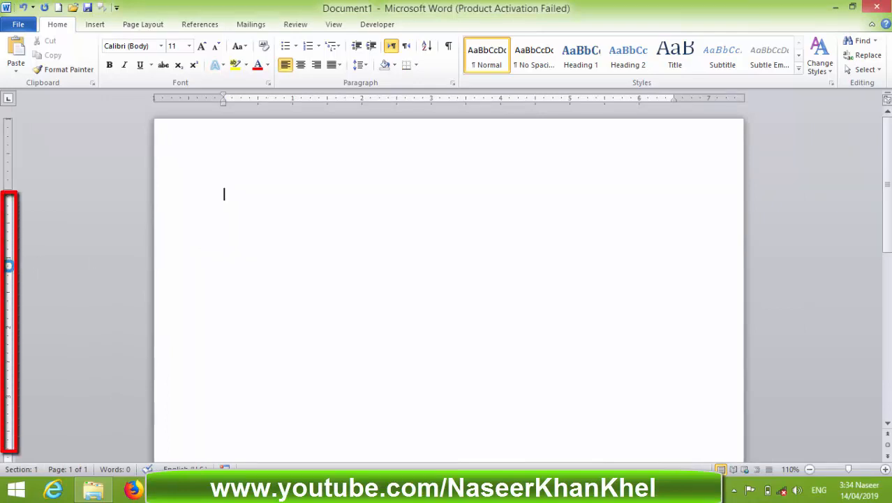
double_click(9, 264)
left_click(277, 177)
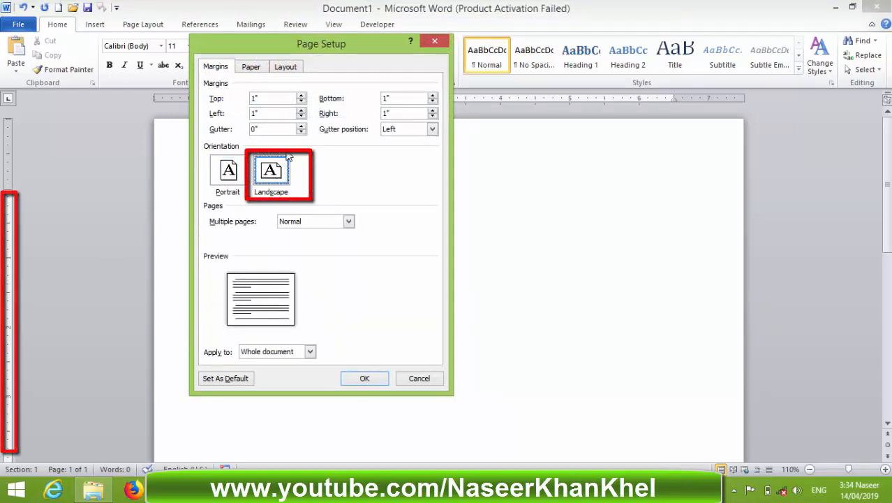
Set the top, left and right margins to 0.5", reduce the bottom margin and apply the page setup
left_click(301, 96)
left_click(301, 96)
left_click(301, 96)
left_click(301, 95)
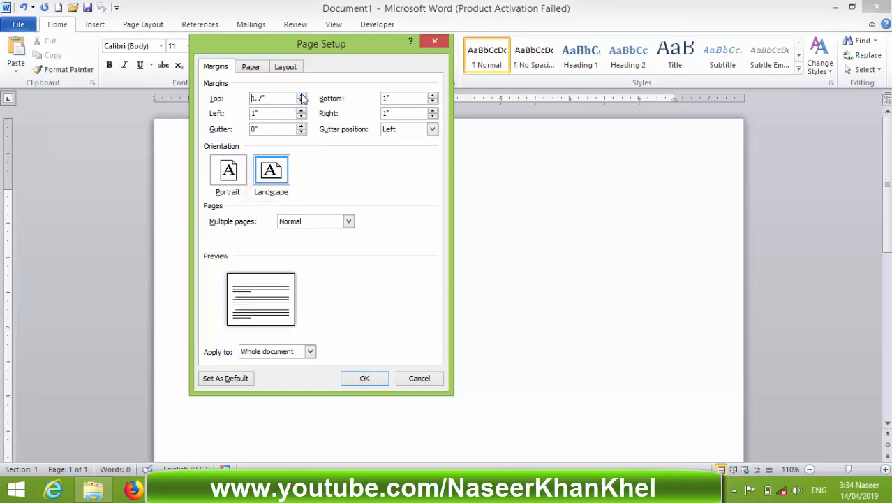
left_click(301, 96)
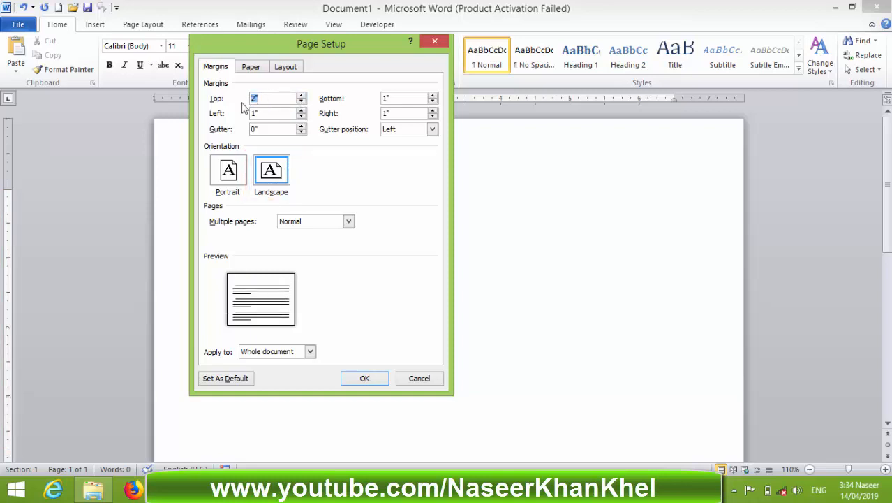
type("5")
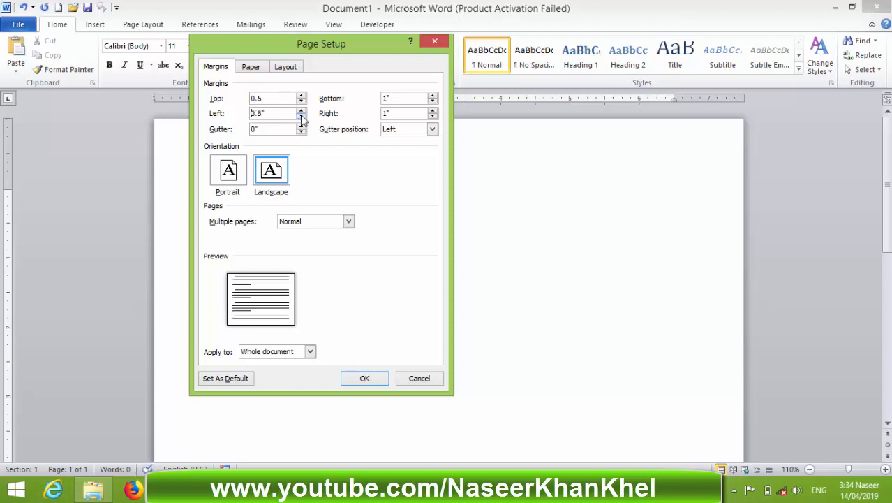
left_click(433, 116)
left_click(433, 117)
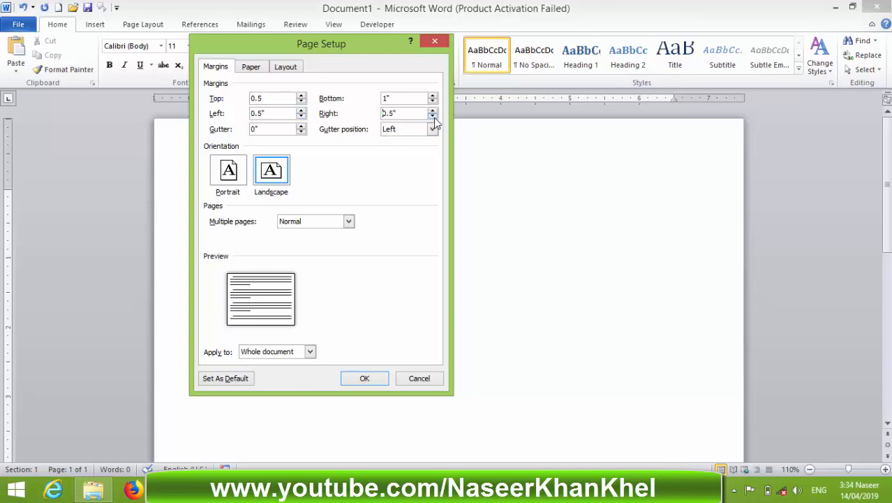
left_click(433, 102)
left_click(433, 102)
left_click(366, 378)
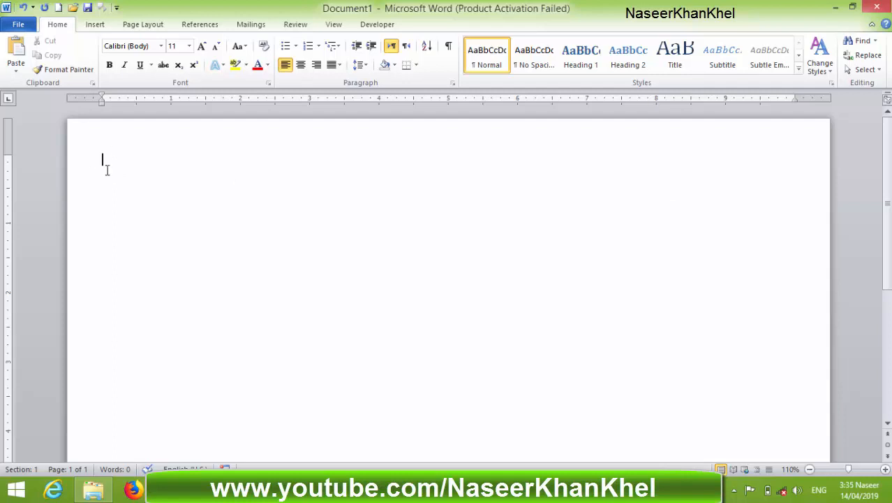
Try the English keyboard with the letters asd on the blank page and remove them
type("asd")
key("BackSpace")
key("BackSpace")
key("BackSpace")
Switch the input language to Urdu (Pakistan) and set the empty paragraph to right-to-left direction with font size 20
left_click(827, 489)
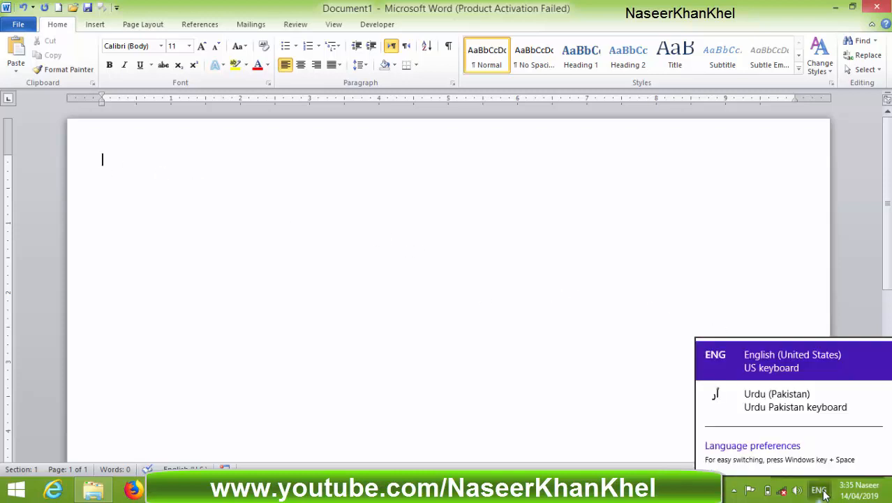
left_click(775, 404)
type("ف")
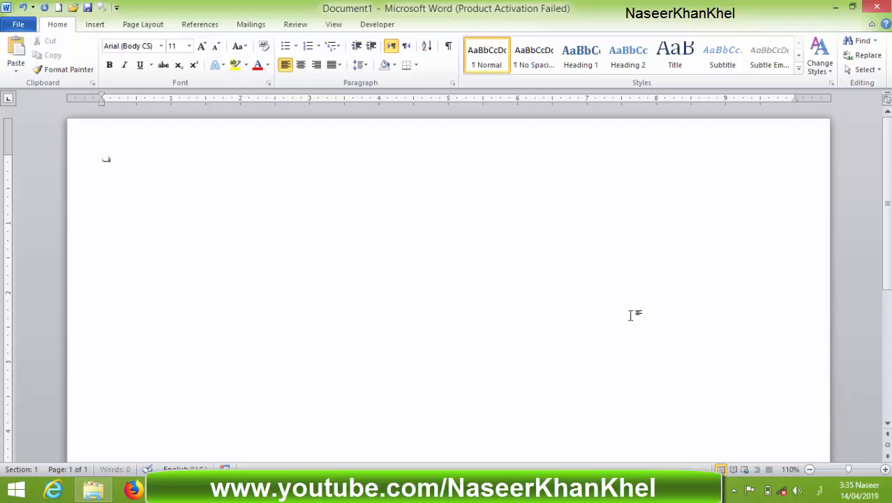
key("BackSpace")
key("BackSpace")
key("BackSpace")
left_click(407, 47)
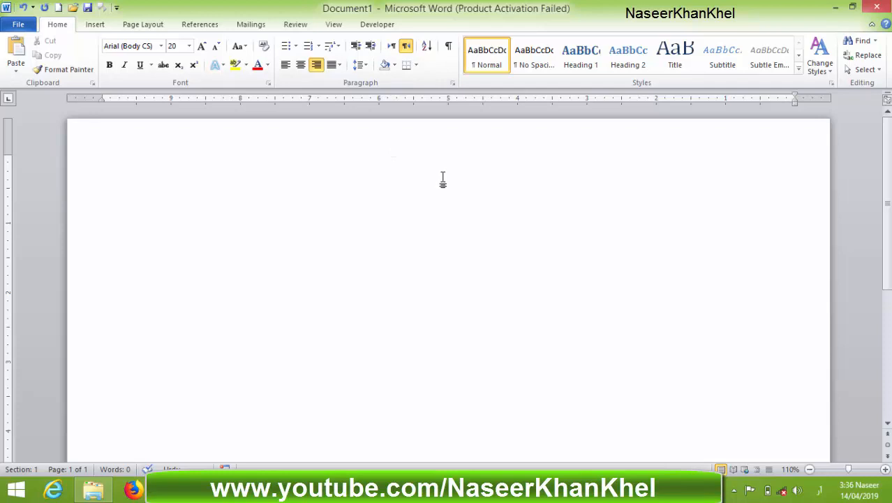
Enter the title چالان فارم زیر دفعہ 173 ض ف on the first line and start a new line
type("چالان فارم")
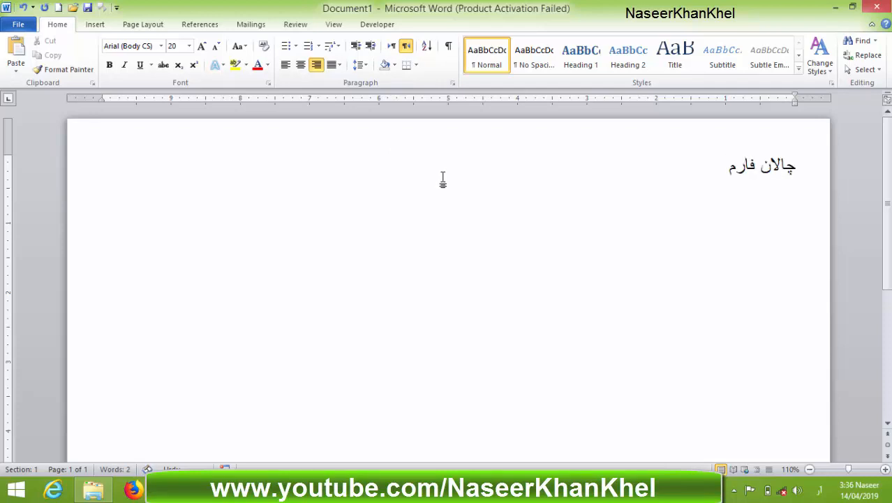
type(" زیر دفعی")
key("BackSpace")
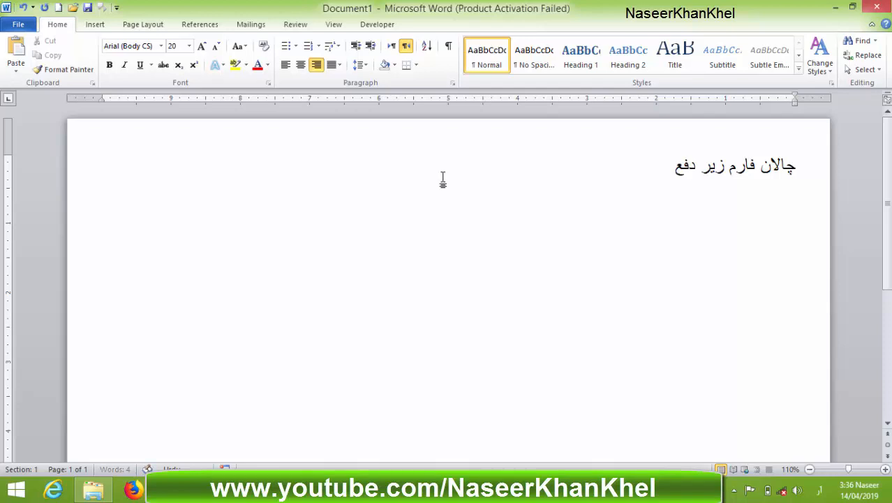
type("ہ 173")
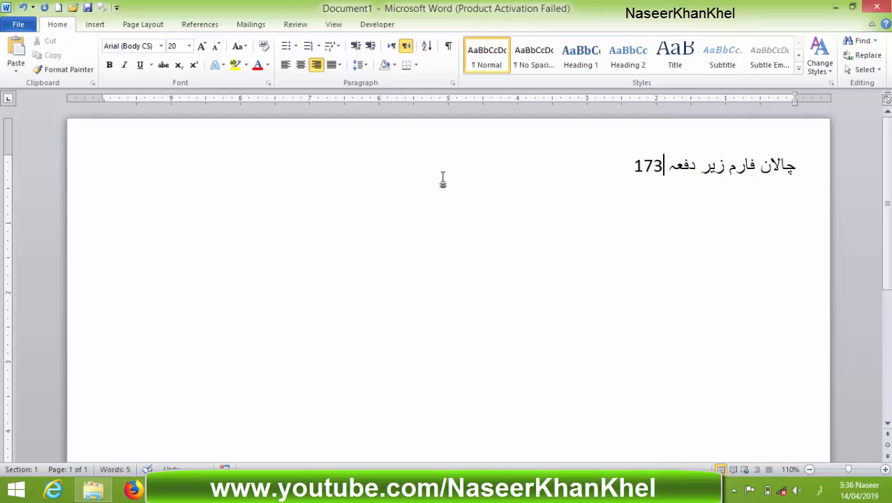
type(" ض ف")
key("Return")
Center the title line and make it bold
triple_click(669, 162)
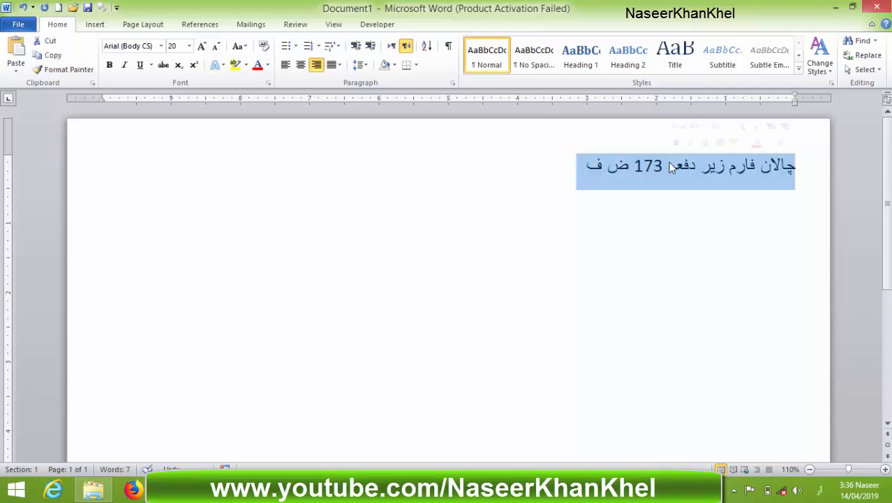
left_click(299, 69)
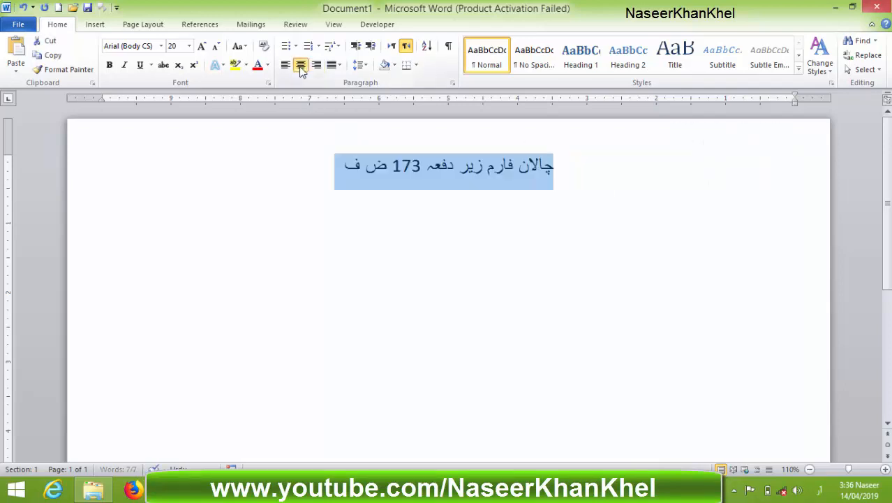
left_click(109, 65)
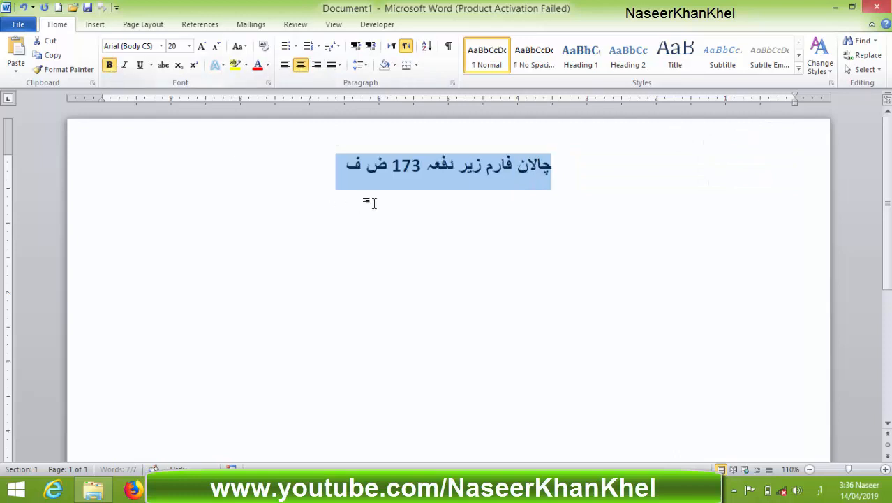
Below the title, enter تھانہ followed by a blank underscore line, and ضلع at the far end of the same line
left_click(474, 243)
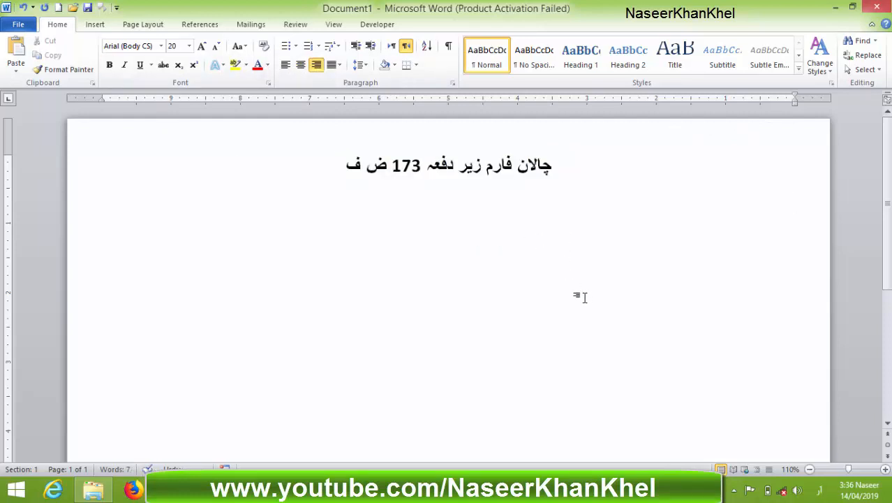
type("تھانہ ـــــــــــــــــــــــــــ")
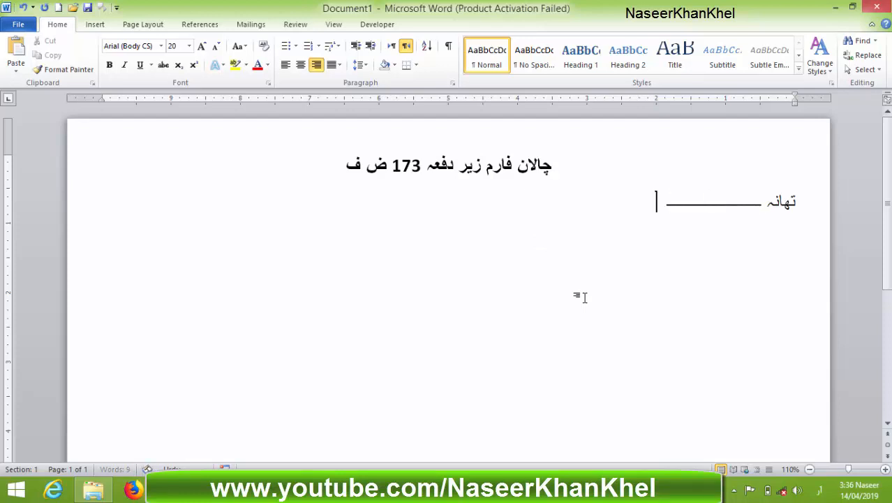
key("Tab")
key("Tab")
key("Tab")
key("Tab")
key("Tab")
key("Tab")
key("Tab")
key("Tab")
key("Tab")
key("Tab")
key("Tab")
key("Tab")
key("Tab")
key("Tab")
type("ضلع")
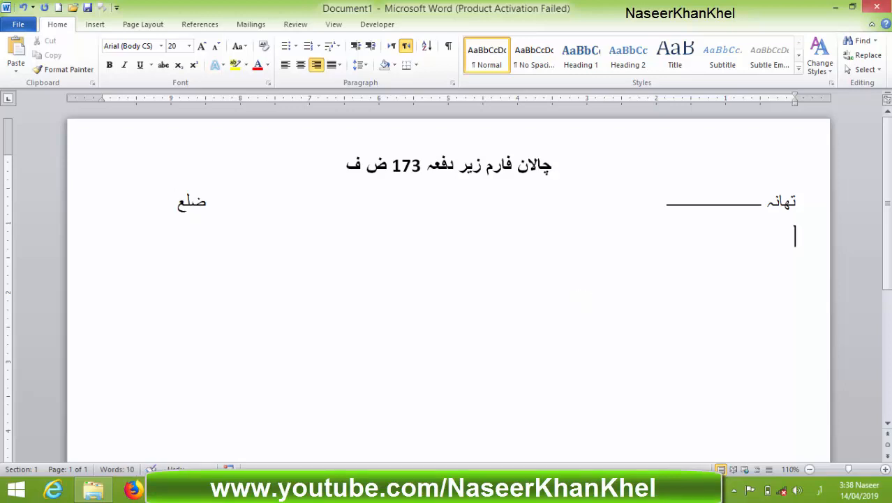
Add a second header line with the labels علت نمبر, مورخہ, جرم and تھانہ, each followed by a blank underscore line
key("Return")
type("علت نمبر ______")
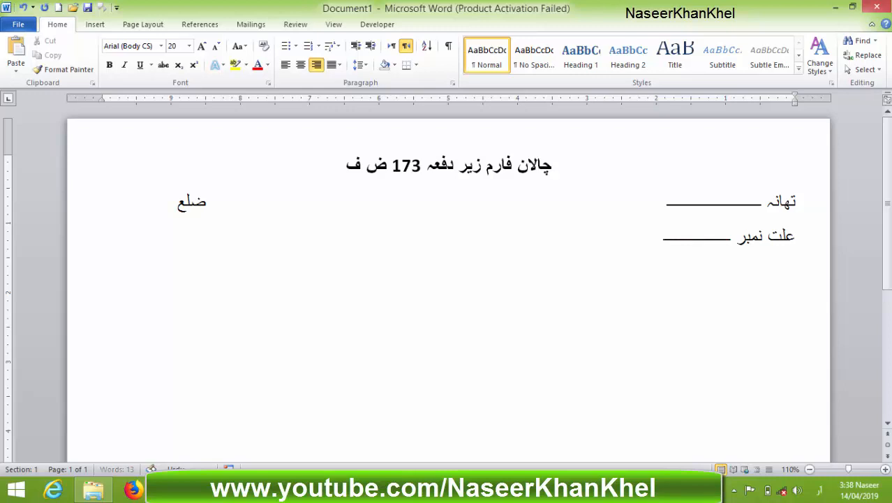
type("مورک")
key("BackSpace")
type("خہ __________________ جرم")
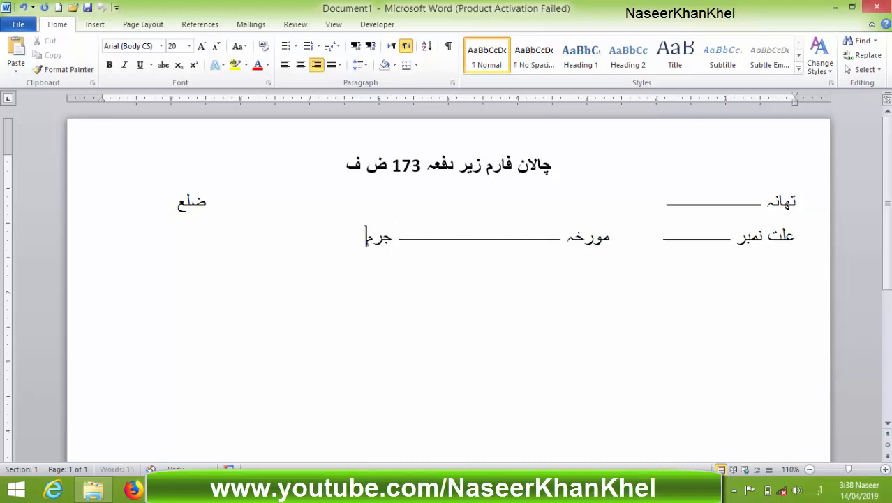
type(" ___________ تھان")
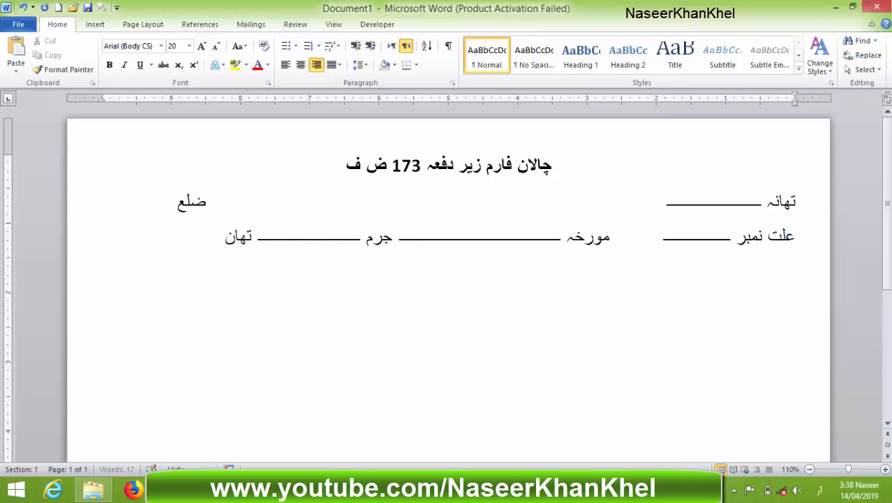
type("ہ ___")
key("Return")
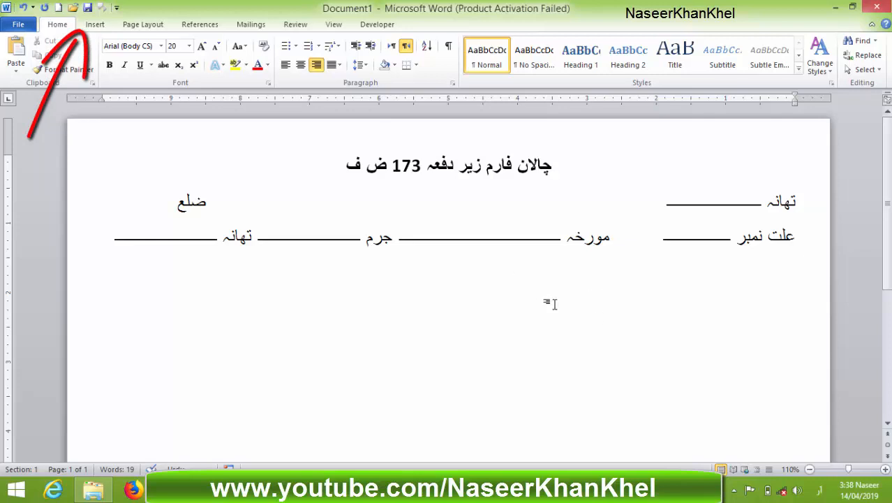
Insert a table with seven columns and three rows below the header lines
left_click(101, 27)
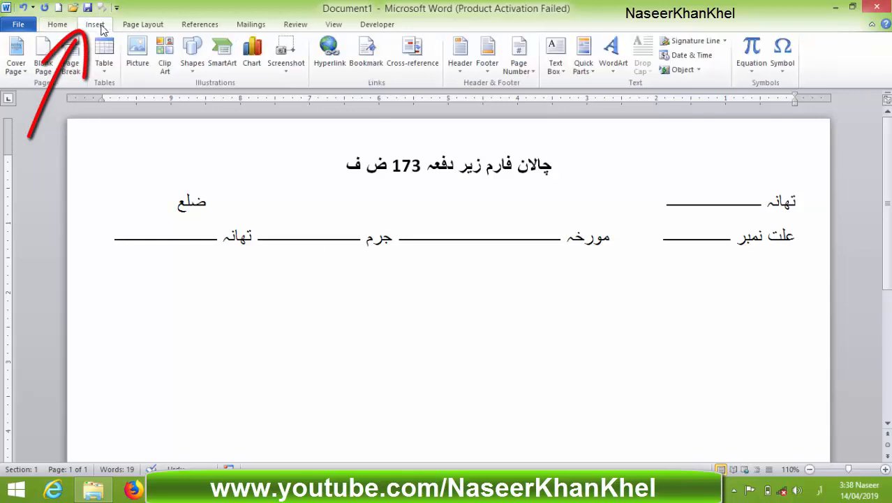
left_click(104, 60)
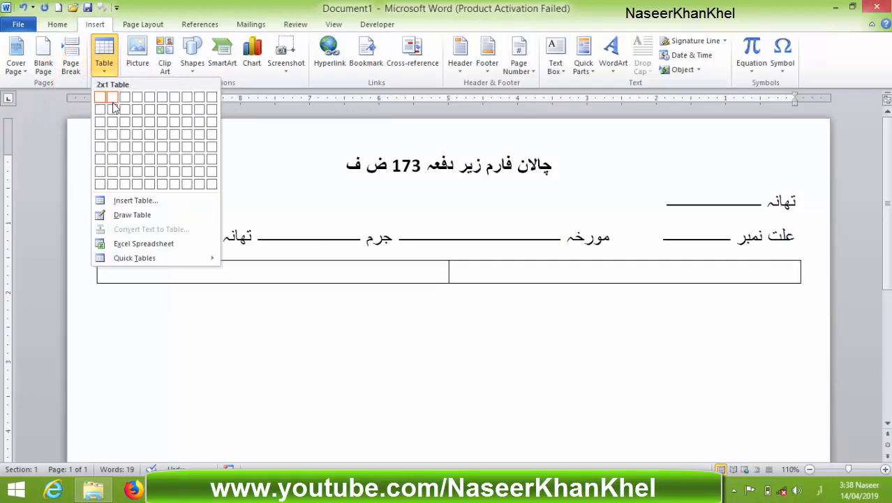
left_click(176, 126)
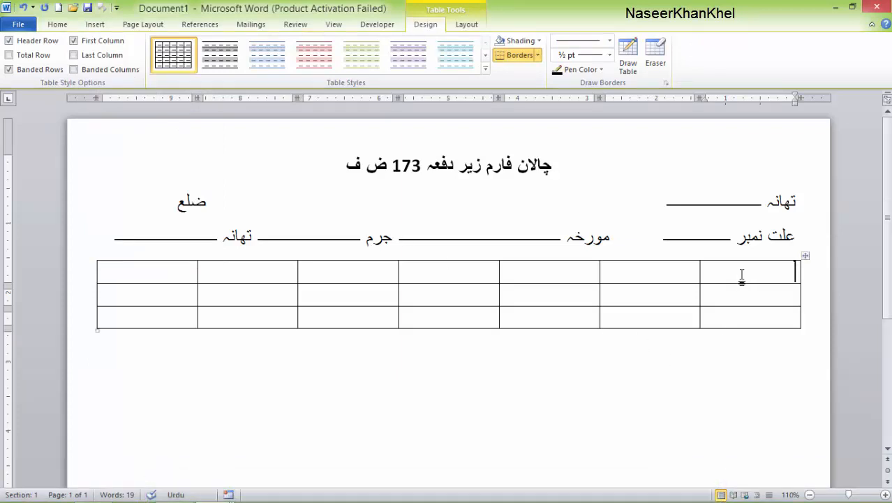
Number the cells of the table's first row 1 to 7 in right-to-left order
type("1")
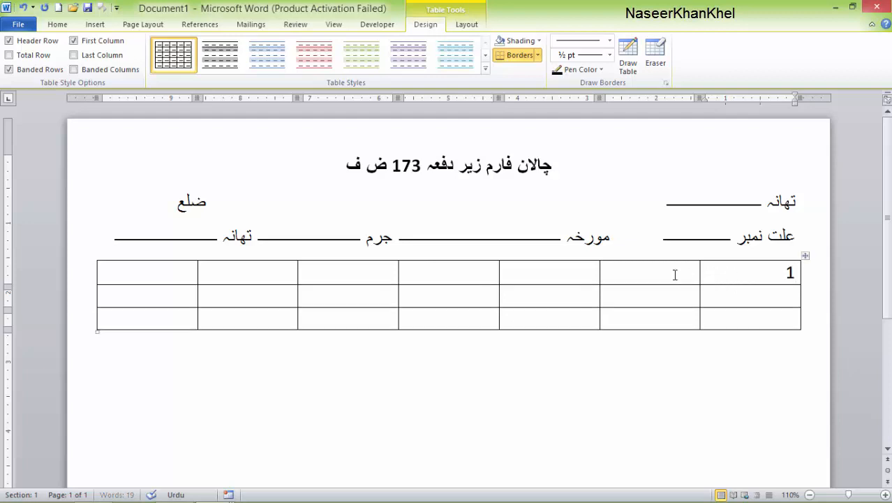
left_click(671, 275)
type("2")
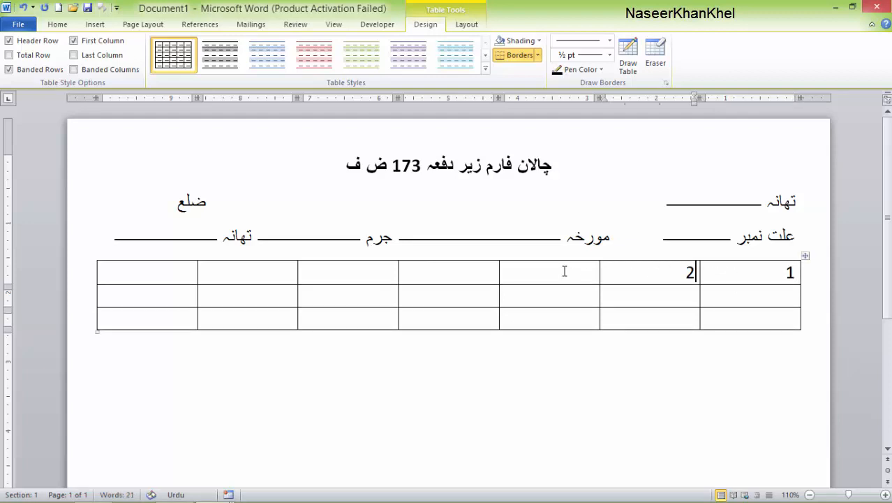
left_click(566, 272)
type("3")
left_click(452, 272)
type("4")
left_click(371, 273)
type("5")
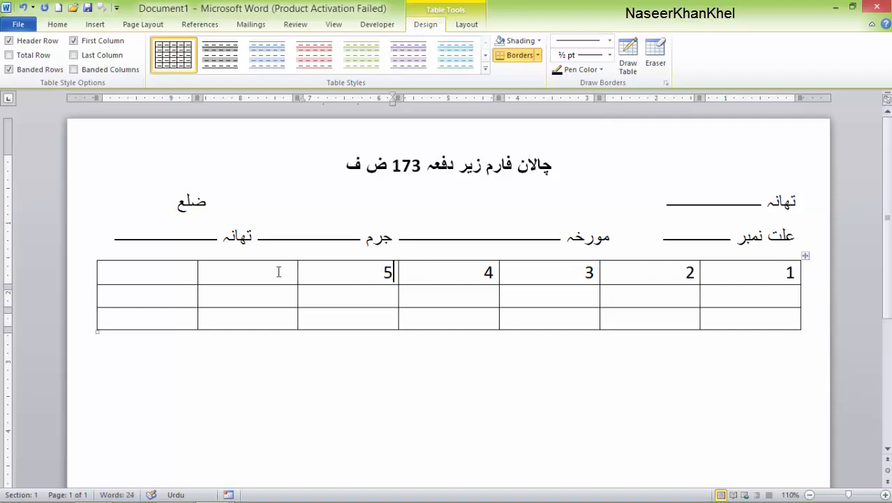
left_click(279, 271)
type("6")
left_click(172, 271)
type("7")
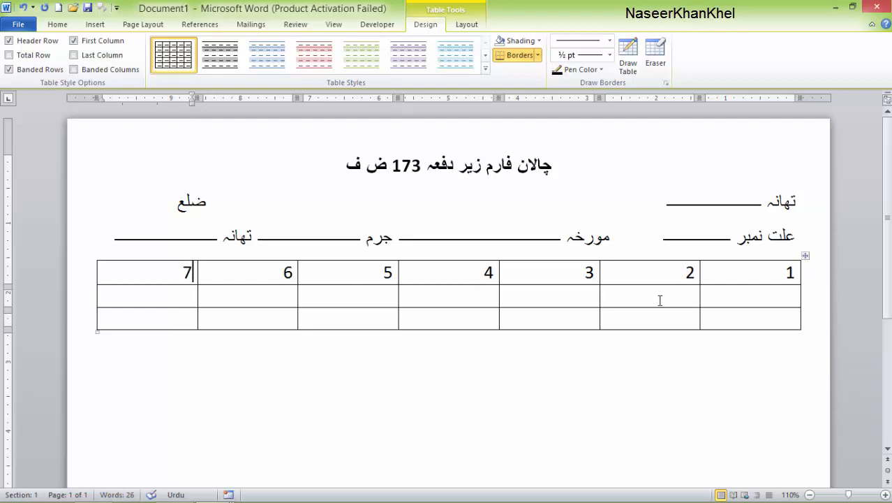
left_click(661, 298)
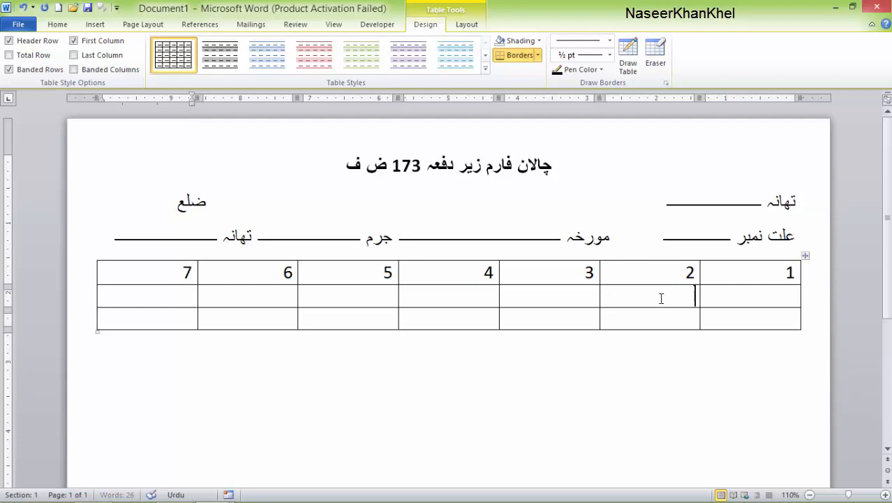
left_click(556, 299)
left_click_drag(544, 305, 498, 323)
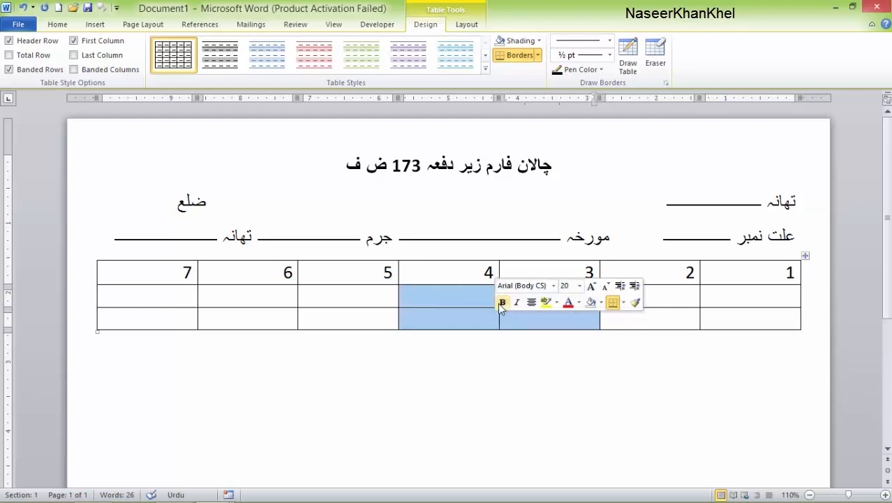
left_click(475, 315)
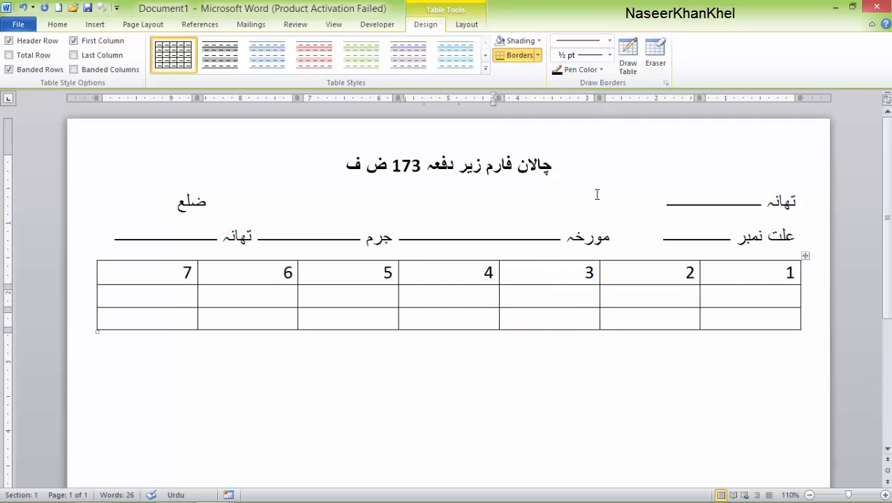
Erase the border between cells 3 and 4 in the table's first row and keep only 3 in the merged cell
left_click(656, 65)
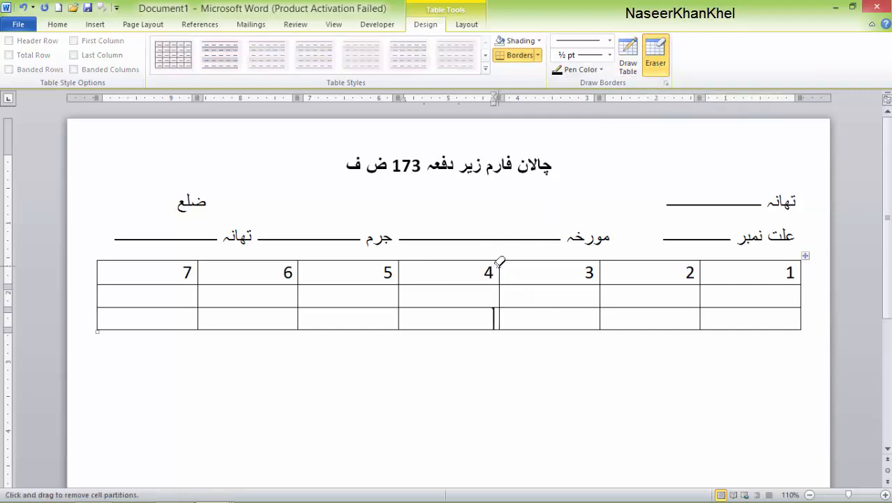
left_click(498, 264)
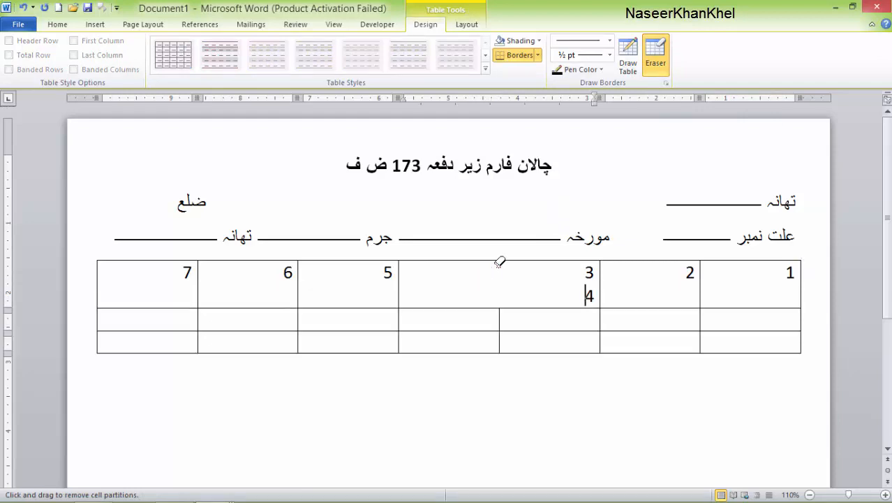
key("BackSpace")
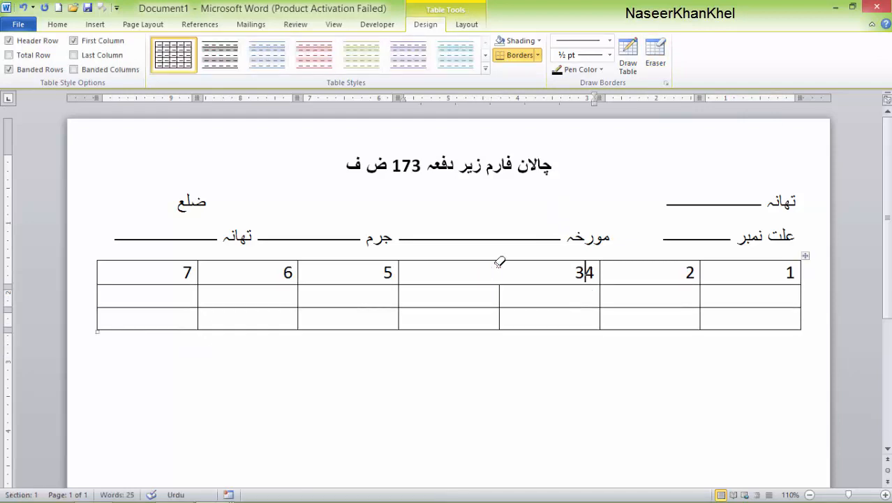
key("BackSpace")
key("BackSpace")
type("3")
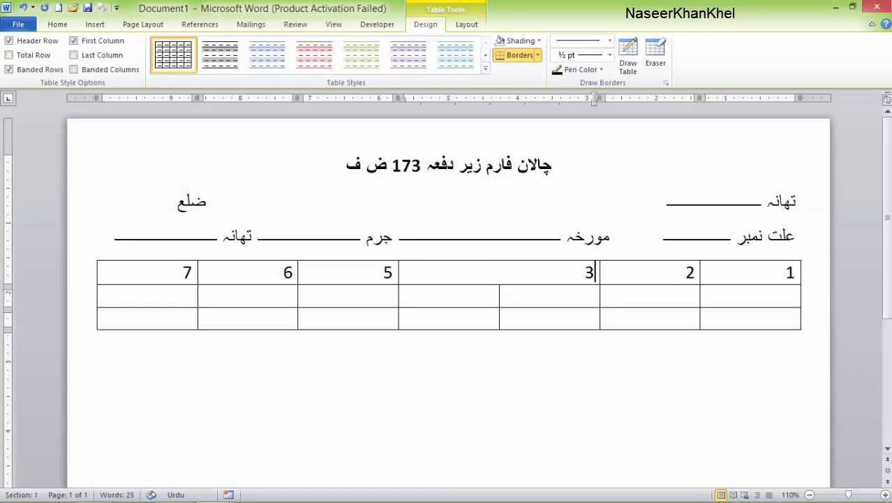
Renumber the three first-row cells after the merged cell as 4, 5 and 6
double_click(388, 272)
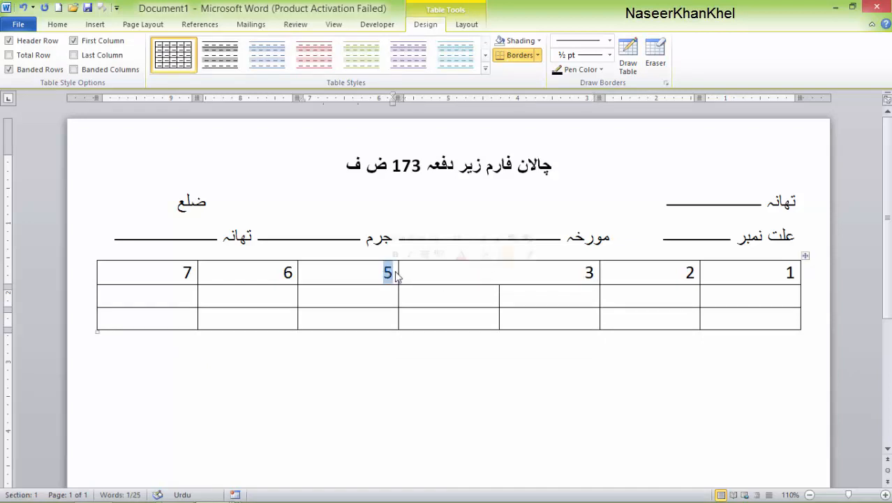
type("4")
double_click(287, 273)
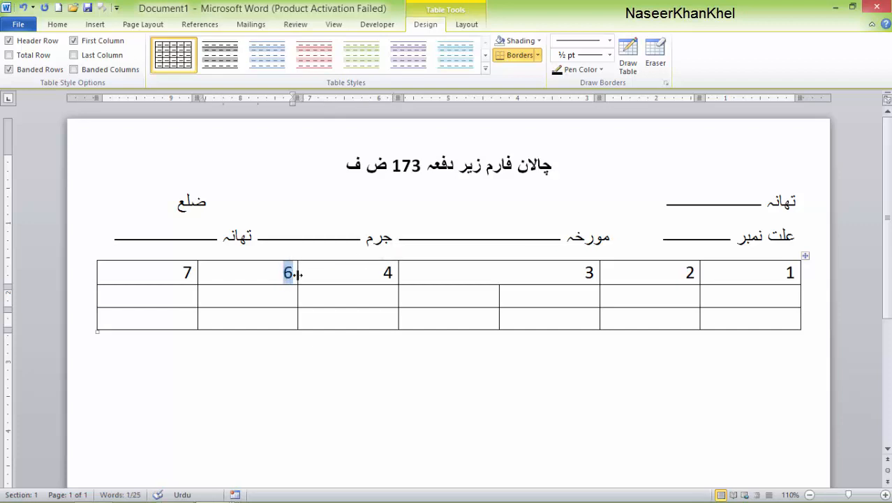
type("5")
double_click(186, 273)
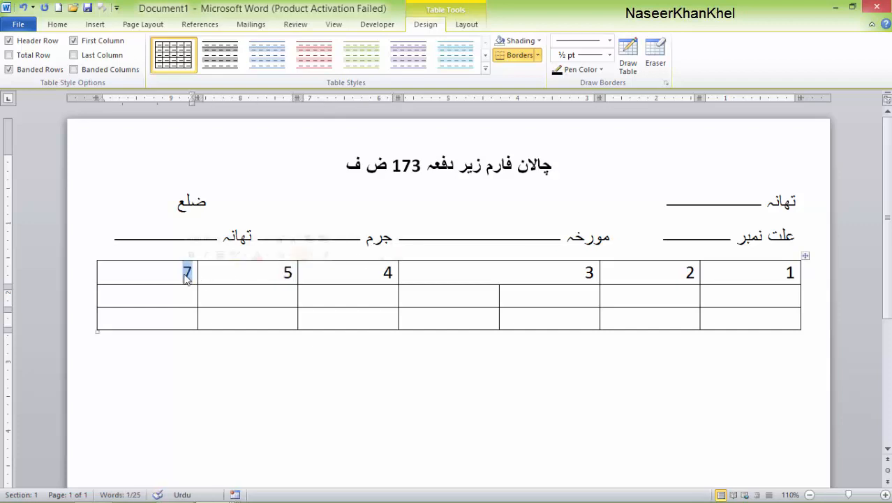
type("6")
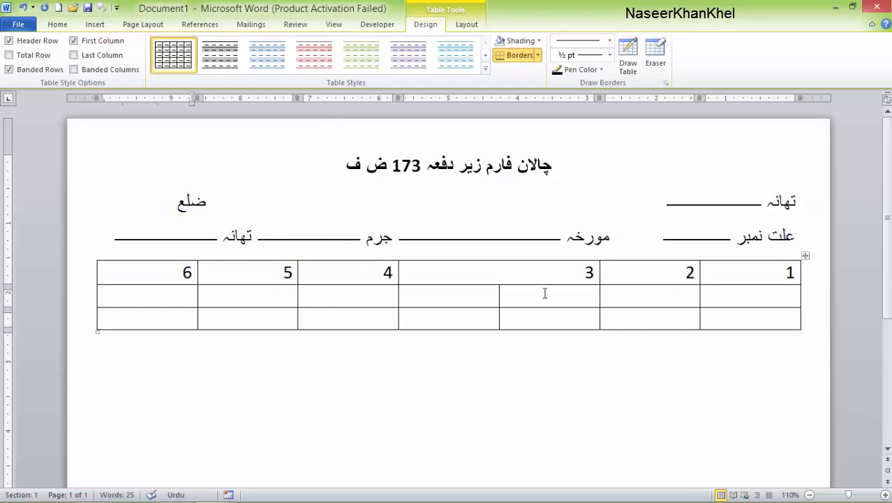
Enlarge the table's last row to fill most of the remaining page and make the second row about four times taller
left_click(587, 297)
left_click(768, 295)
left_click_drag(763, 327, 757, 482)
scroll(747, 453, "down", 1)
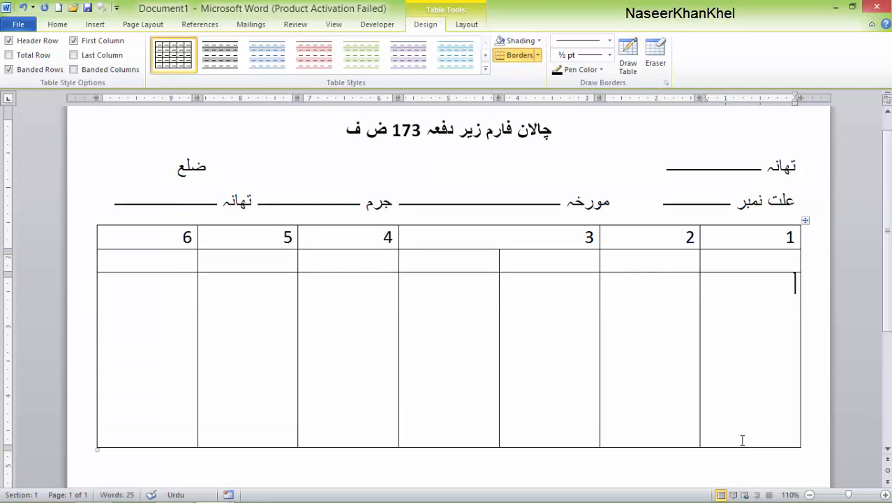
scroll(741, 429, "down", 2)
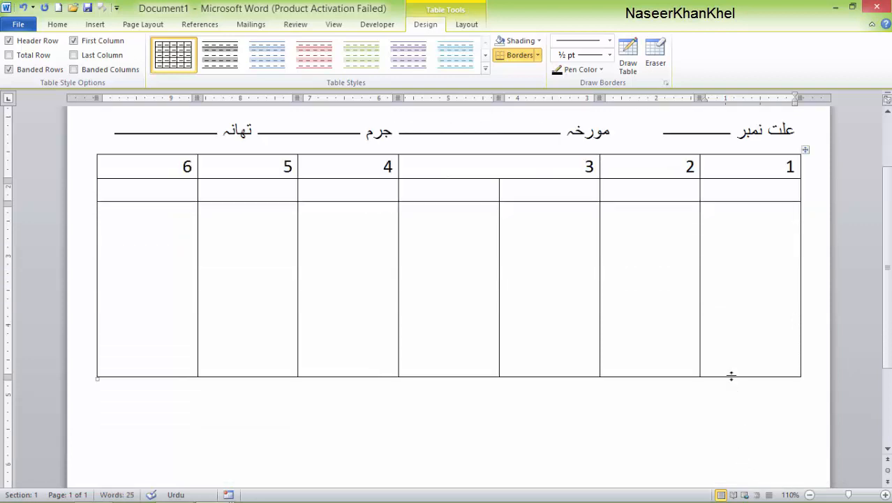
left_click_drag(731, 376, 734, 434)
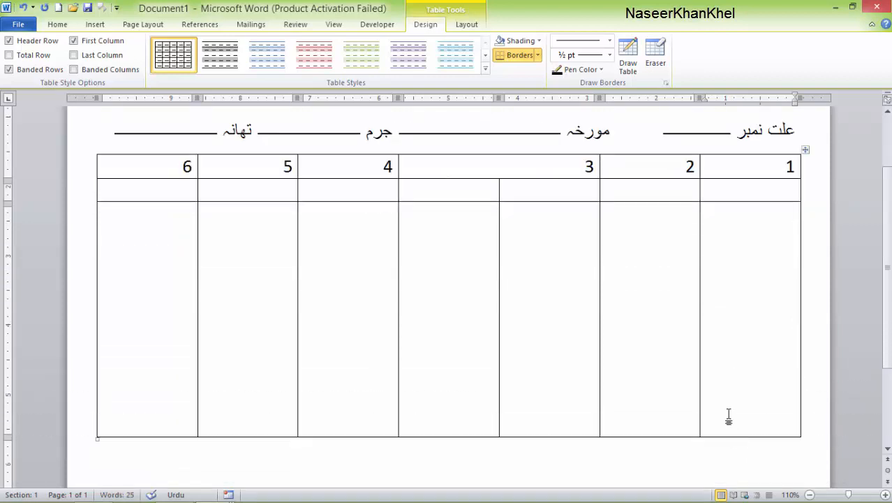
scroll(729, 415, "up", 3)
left_click_drag(685, 307, 688, 370)
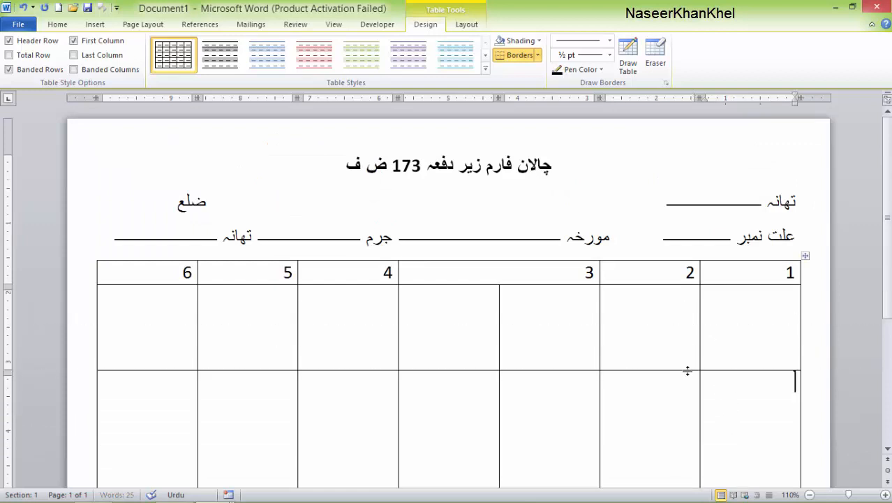
Enter the heading نام و پتہ مستغیث بمع موبائیل نمبر in the second-row cell under column 1
left_click(775, 317)
type("نام و")
type(" بپ")
key("BackSpace")
key("BackSpace")
type("تہ")
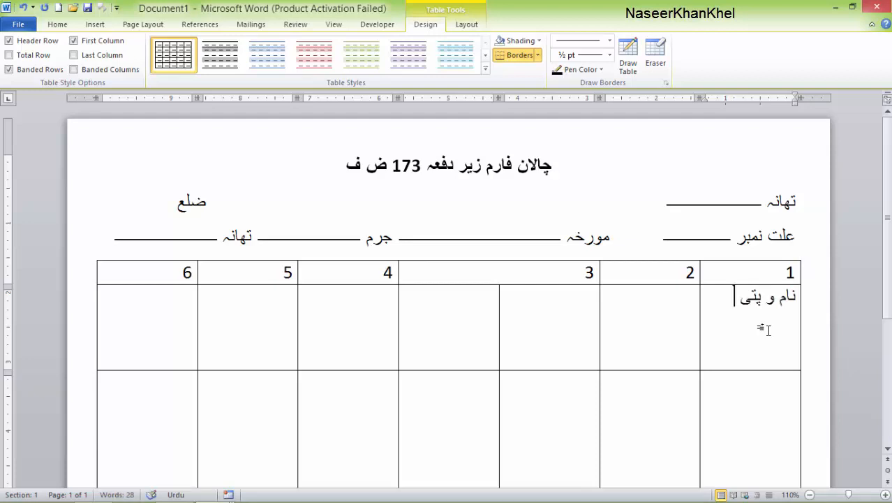
type(" مستغیث")
key("BackSpace")
key("BackSpace")
type("یث بمیع")
key("BackSpace")
key("BackSpace")
type("ع م")
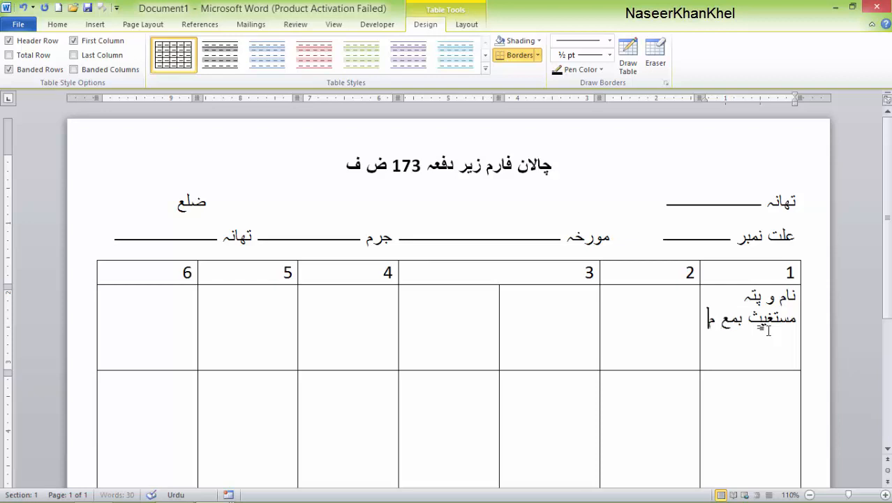
type("وبائیل نمبر")
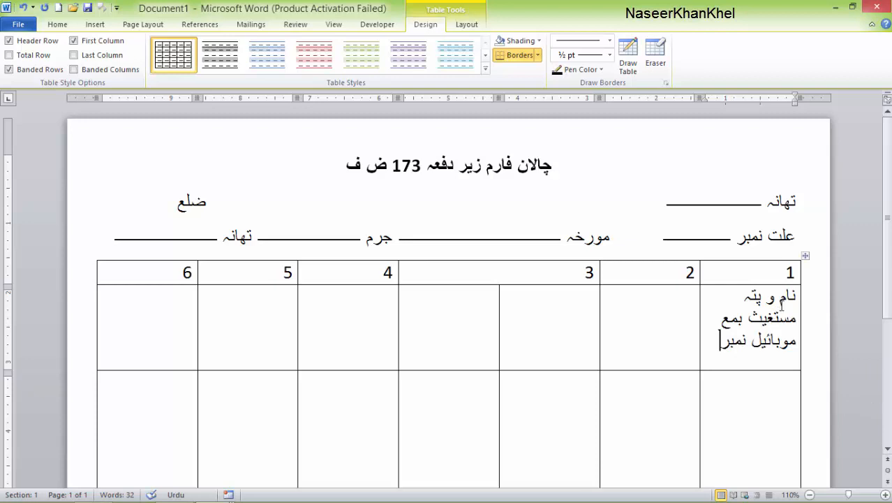
Format the table's second and third rows with the Jameel Noori Nastaleeq font at size 12
left_click_drag(789, 291, 156, 413)
scroll(157, 401, "up", 5)
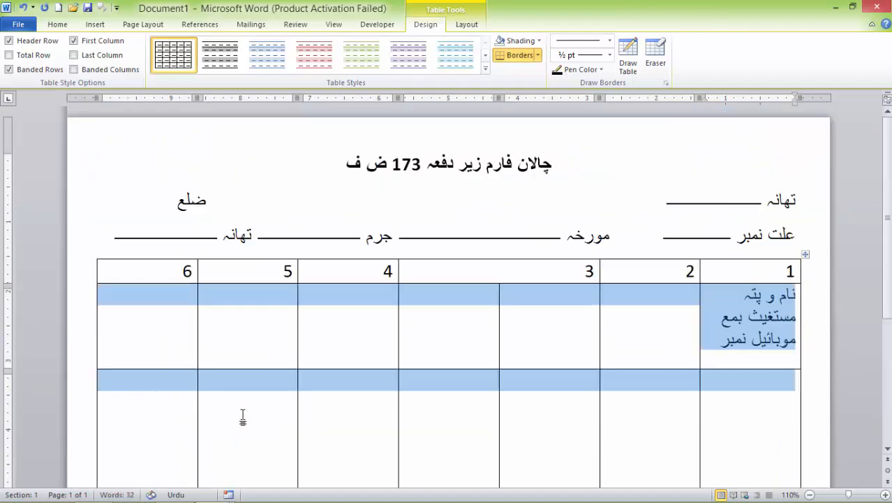
left_click(58, 25)
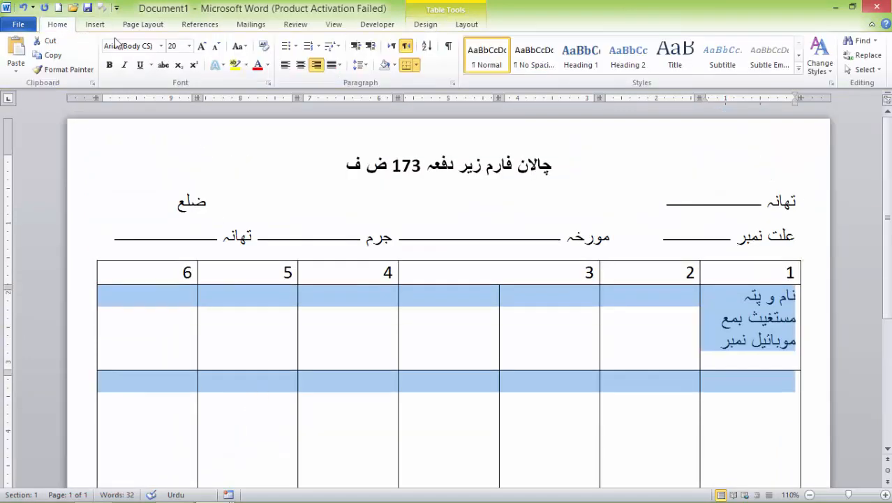
left_click(160, 46)
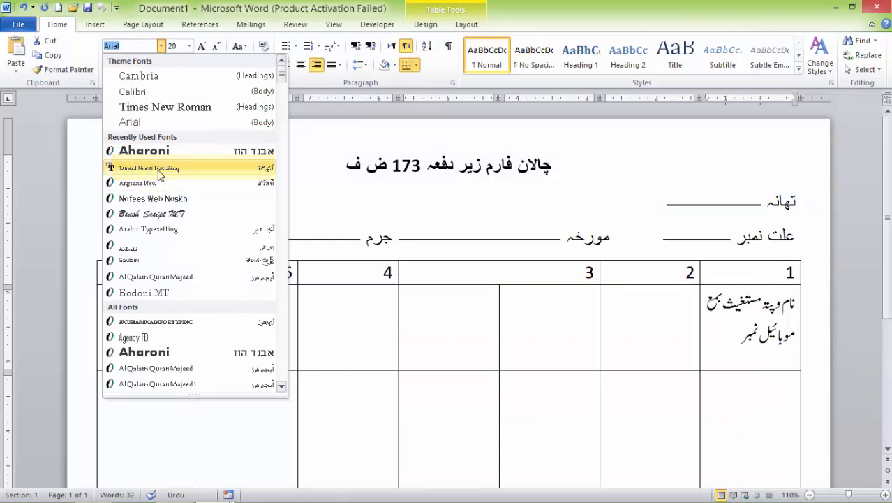
left_click(149, 168)
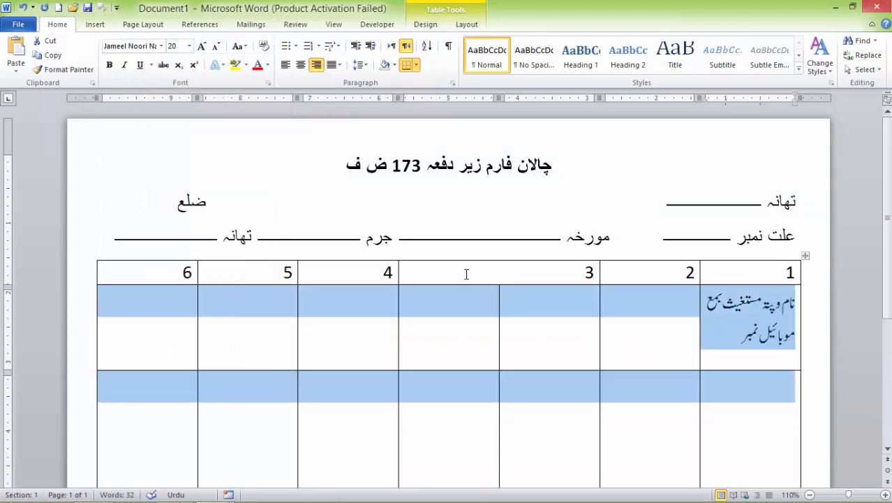
left_click(217, 47)
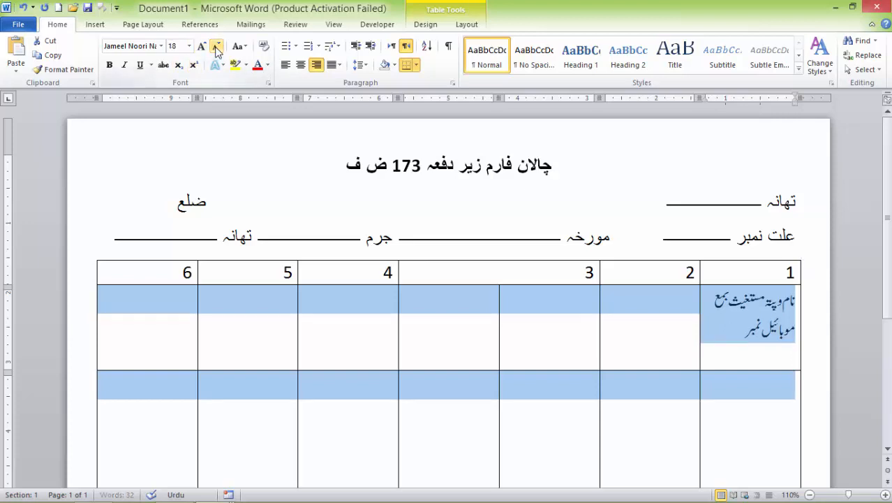
left_click(216, 46)
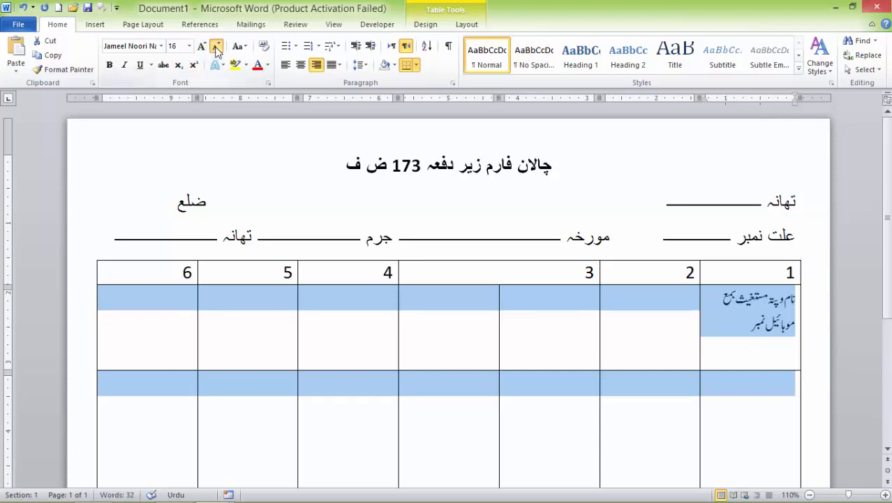
left_click(216, 46)
left_click(217, 46)
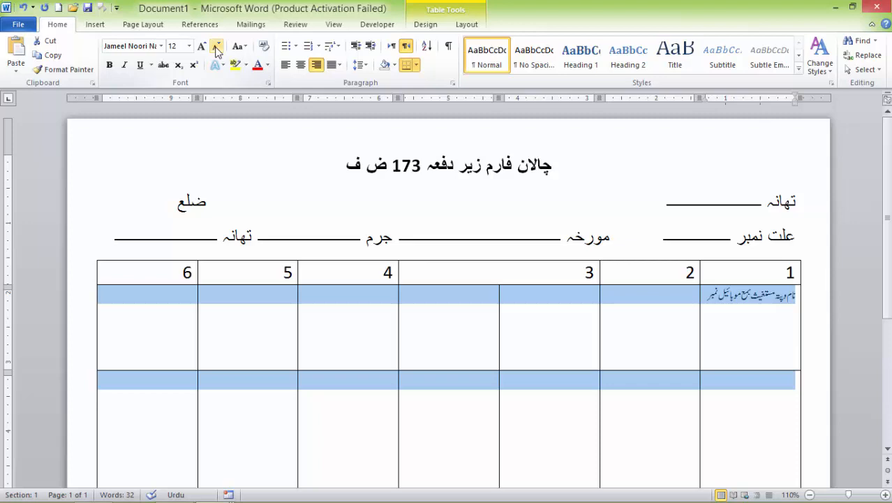
Break the column 1 heading into two lines before بمع and enter the two-line heading ملزمان عدم گرفتار / بشمول مفروران under column 2
left_click(749, 340)
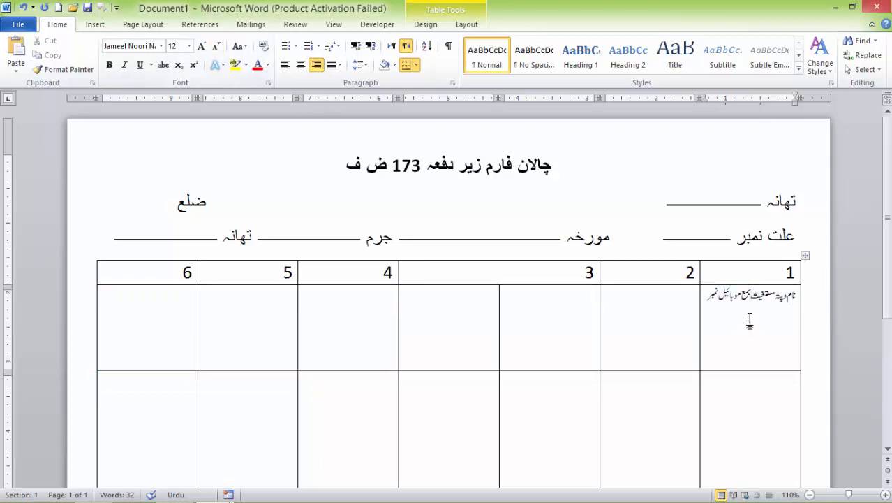
key("Return")
left_click(672, 345)
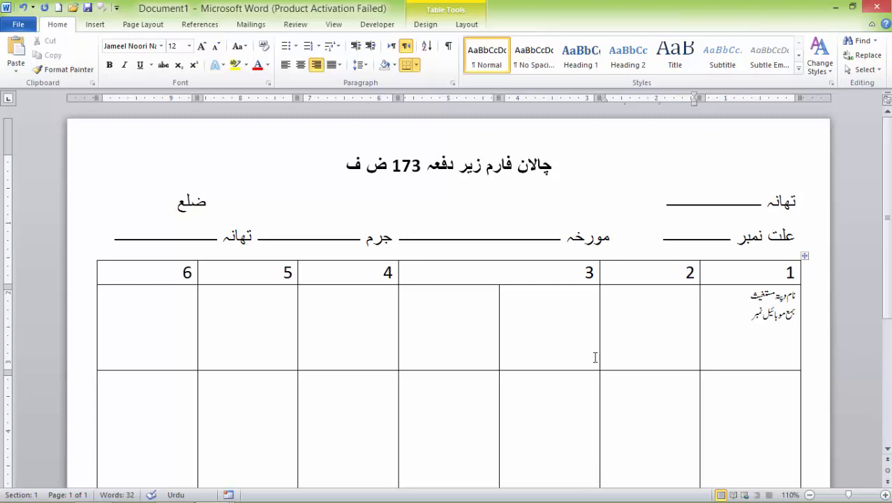
type("ملزمان عدم")
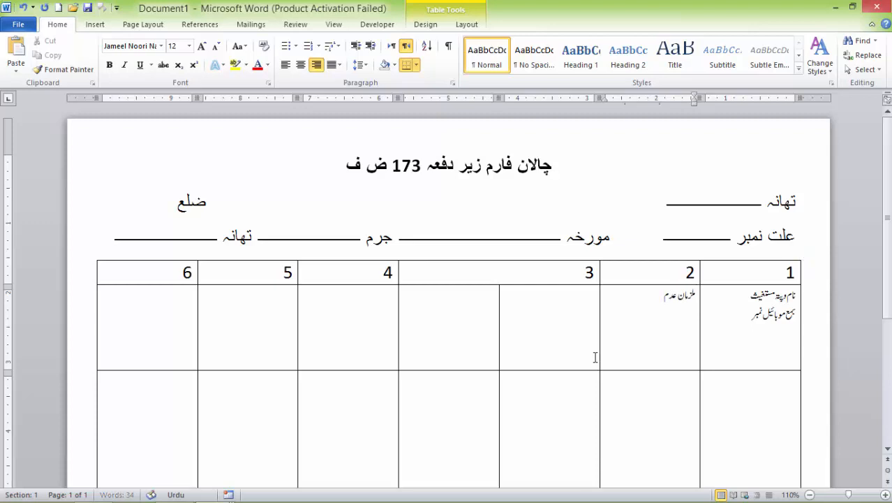
type(" گرفتار")
key("Return")
type("بشمول مفروران")
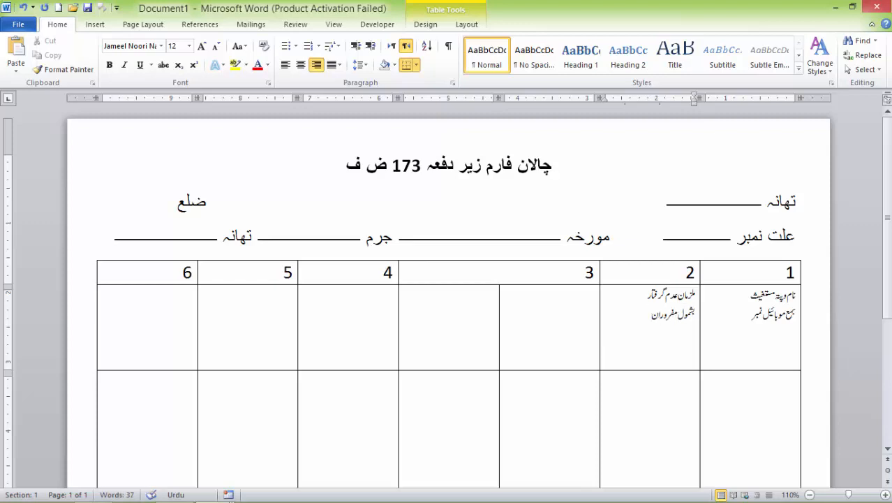
Erase the border between the two second-row cells under column 3
left_click(570, 322)
left_click(466, 26)
left_click(426, 25)
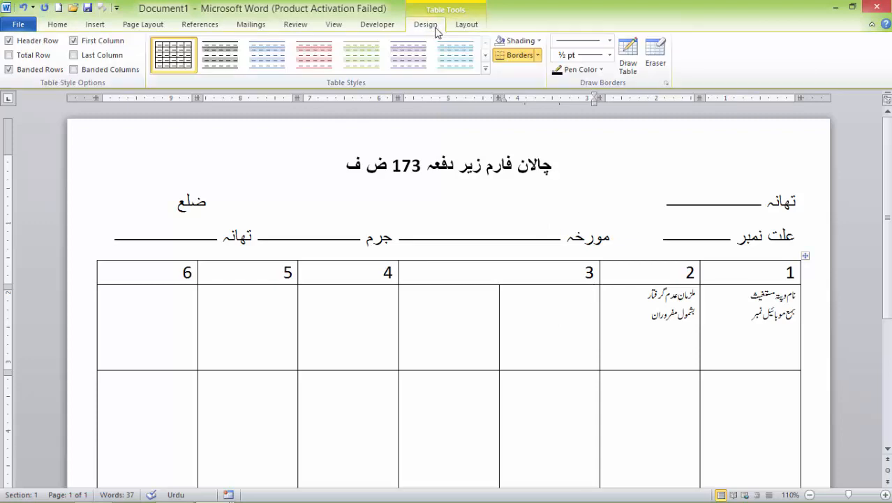
left_click(655, 54)
left_click(503, 303)
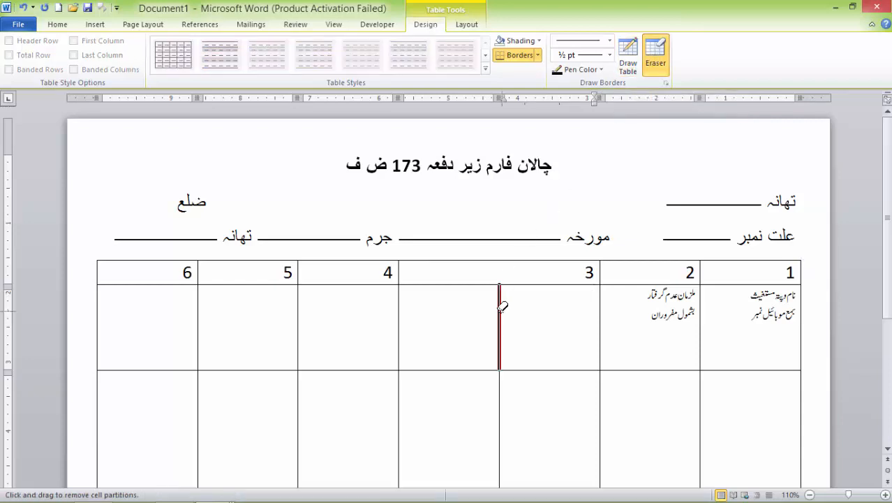
Draw a horizontal line across the cell under column 3, divide its lower part with a vertical line, and align that divider with the row below
left_click(629, 57)
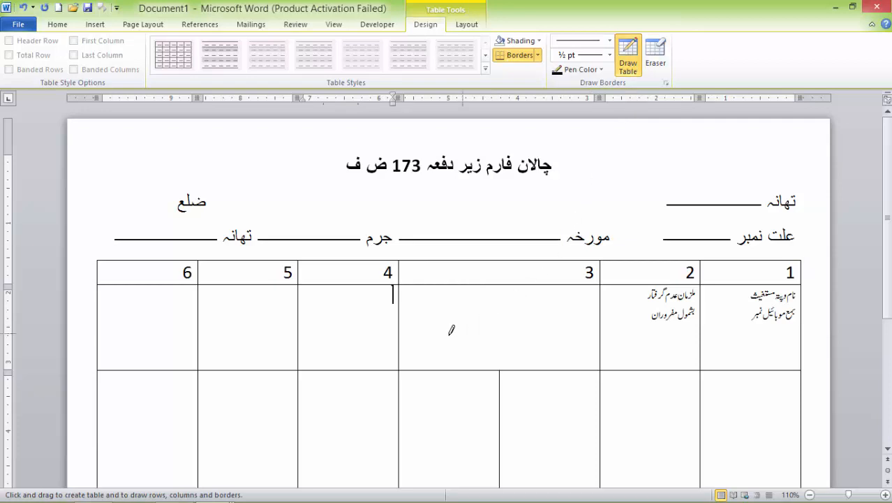
mouse_move(407, 317)
left_mouse_down()
mouse_move(562, 316)
mouse_move(501, 319)
left_mouse_up()
left_click_drag(501, 323, 501, 357)
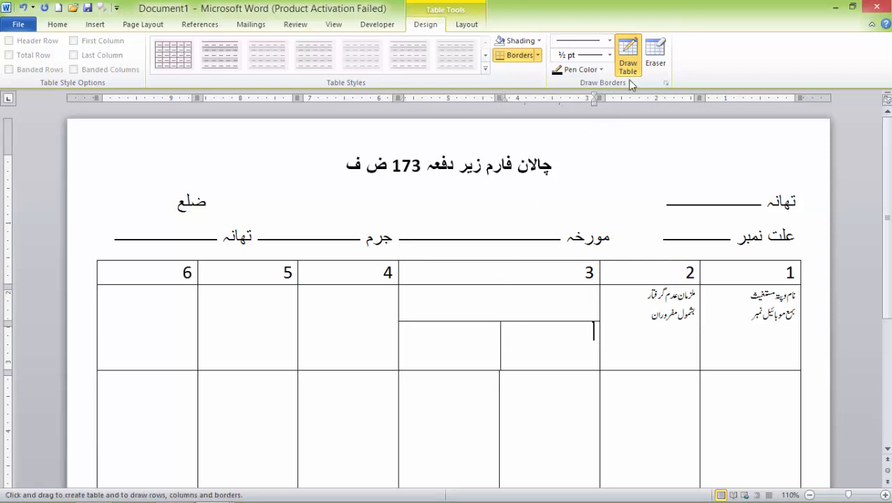
left_click(584, 343)
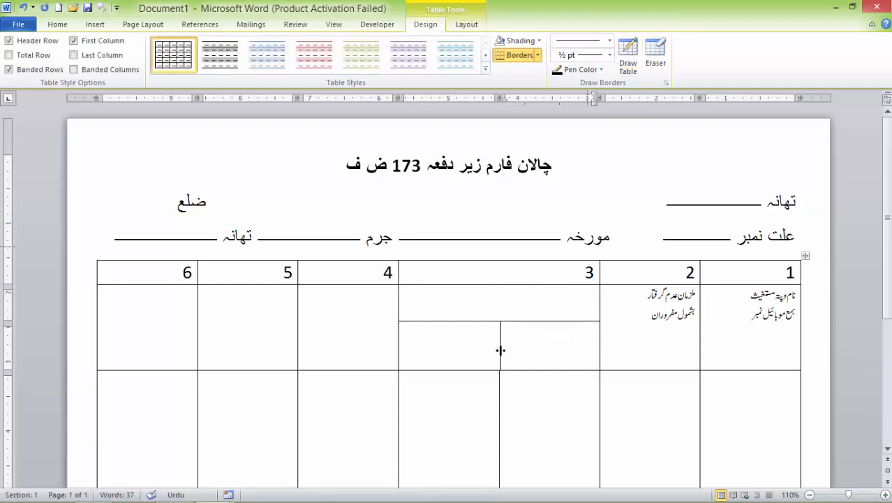
left_click_drag(500, 350, 499, 352)
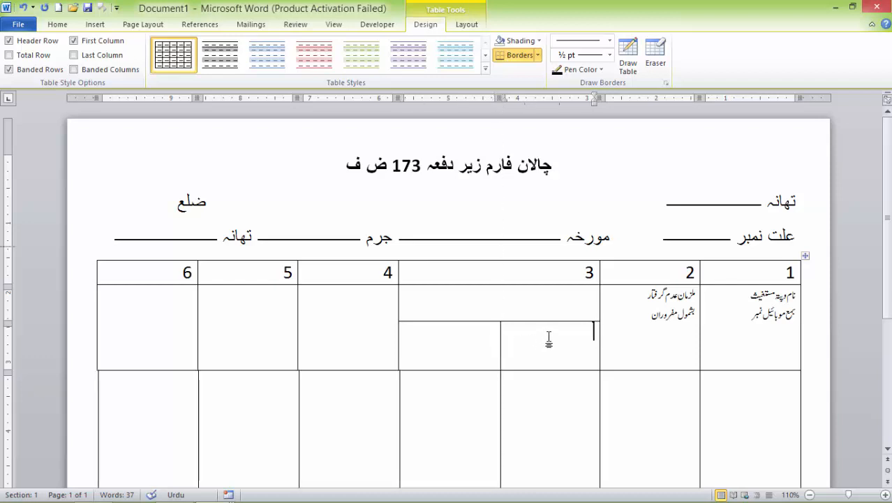
Enter the heading ملزمان گرفتار شدہ in the upper cell under column 3
left_click(531, 308)
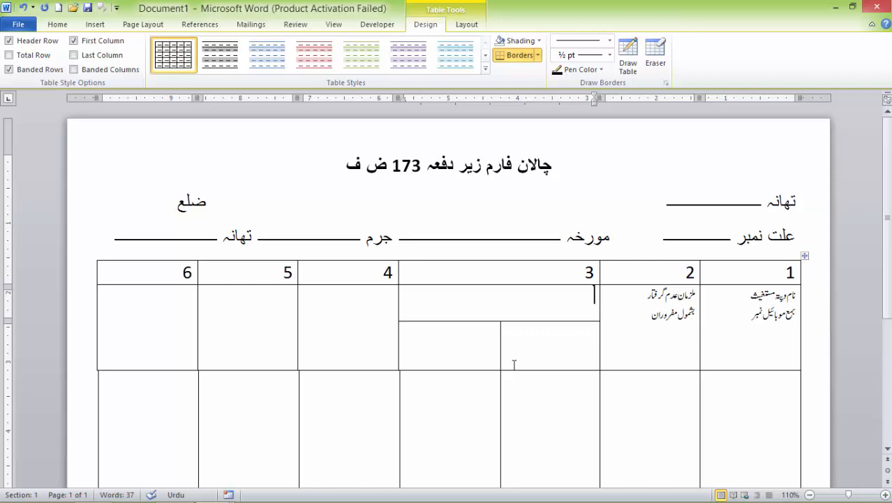
type("ملزمان گرف")
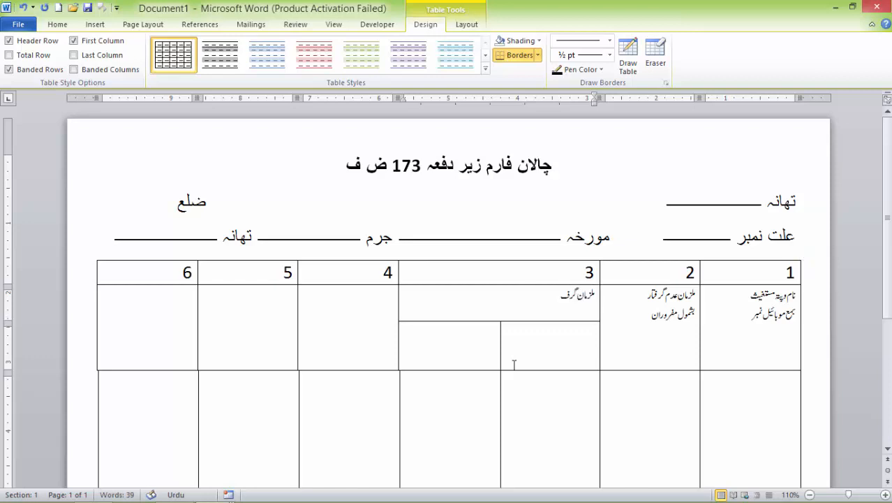
type("تار شدہ")
Enter the subheadings زیر حراست and برضمانت in the two lower cells under column 3, starting from the right one
left_click(548, 353)
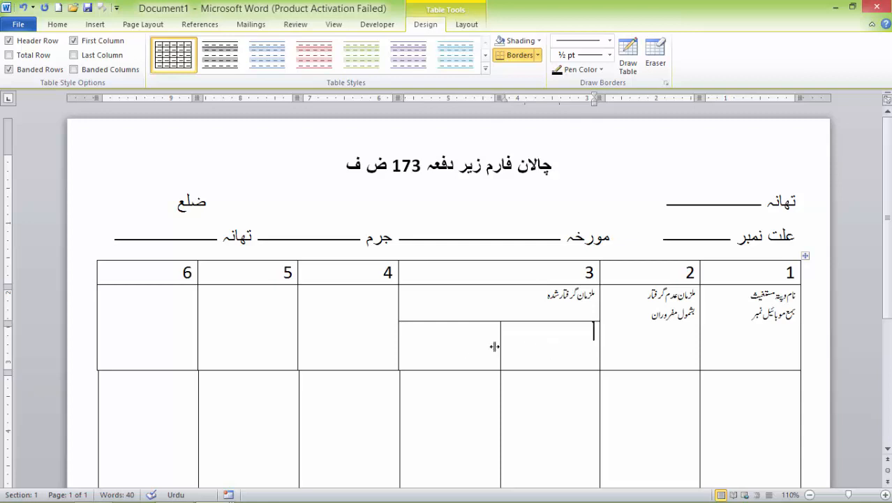
left_click(474, 347)
left_click(543, 347)
type("زیر حرا")
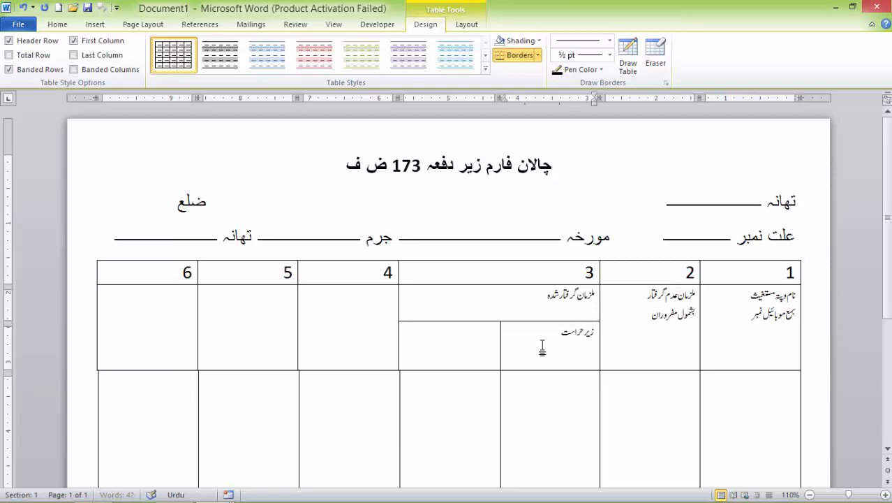
type("ست")
left_click(462, 343)
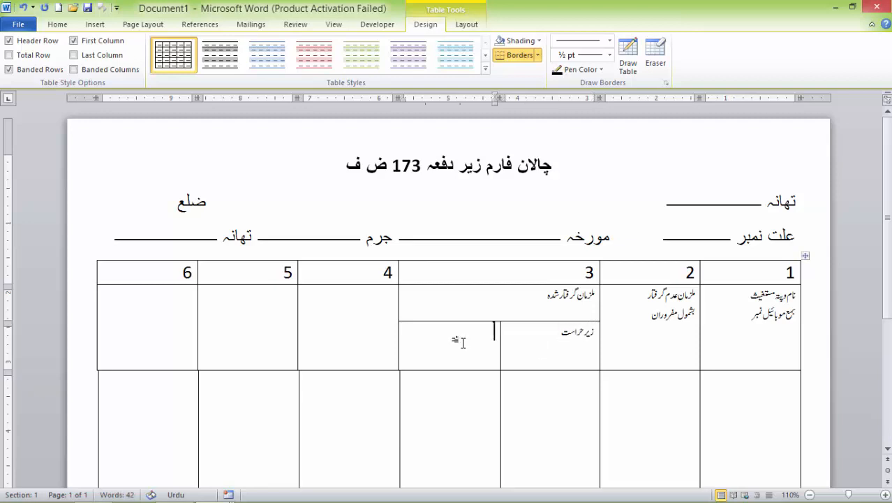
type("پ")
key("BackSpace")
type("ب")
type("شانت")
Centre the contents of all heading cells under columns 1 to 6 both horizontally and vertically
left_click_drag(464, 349, 748, 312)
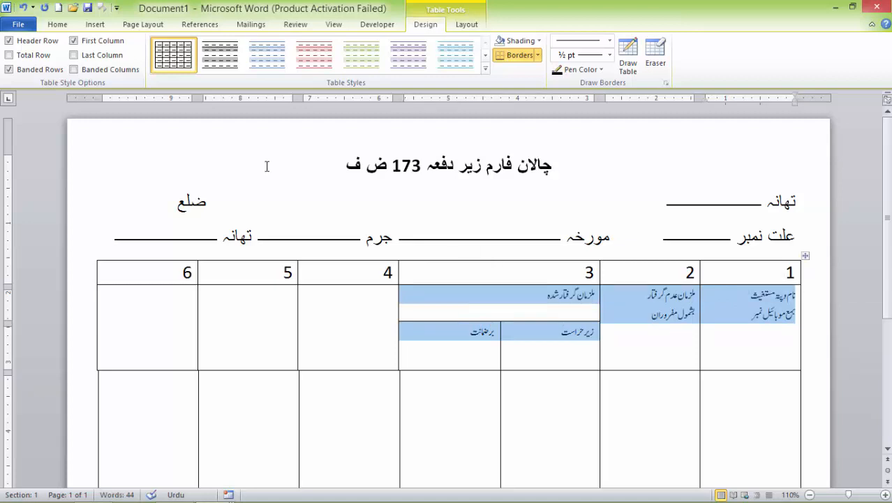
left_click(463, 25)
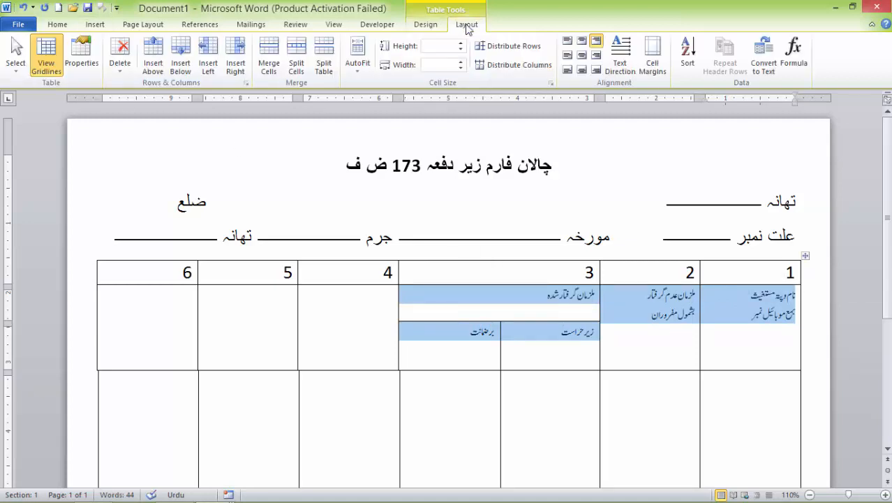
left_click(581, 55)
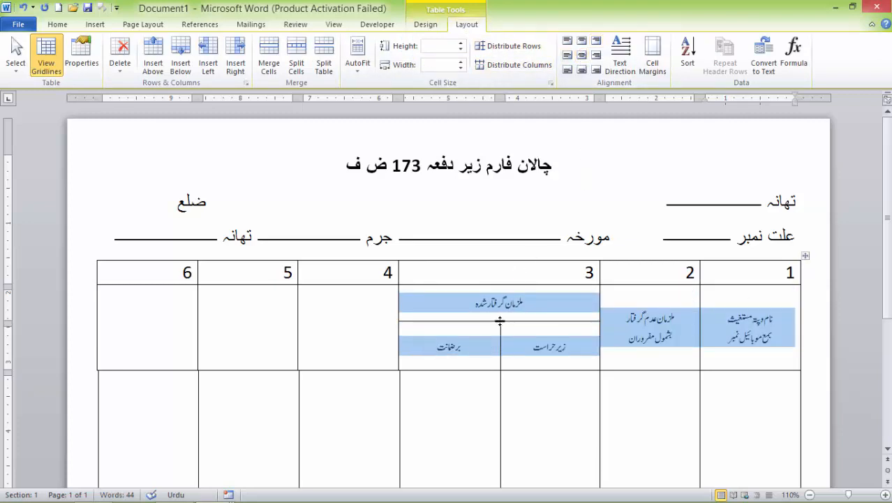
left_click(360, 337)
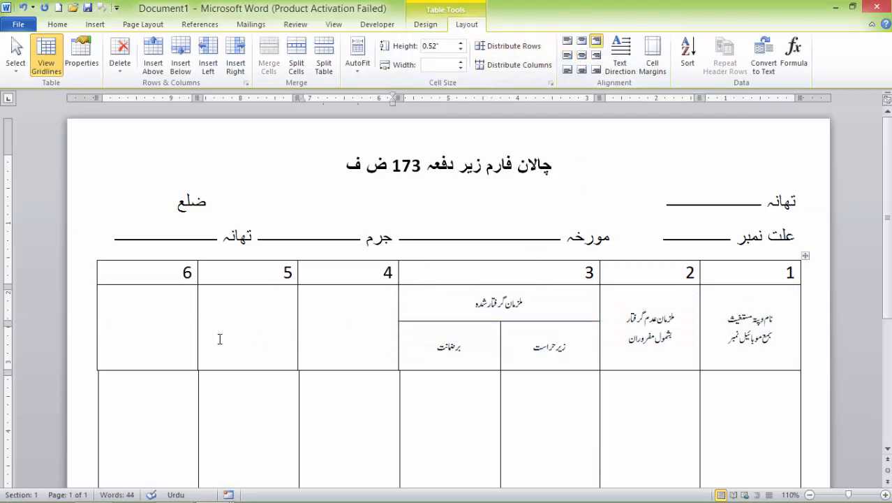
left_click_drag(164, 330, 332, 342)
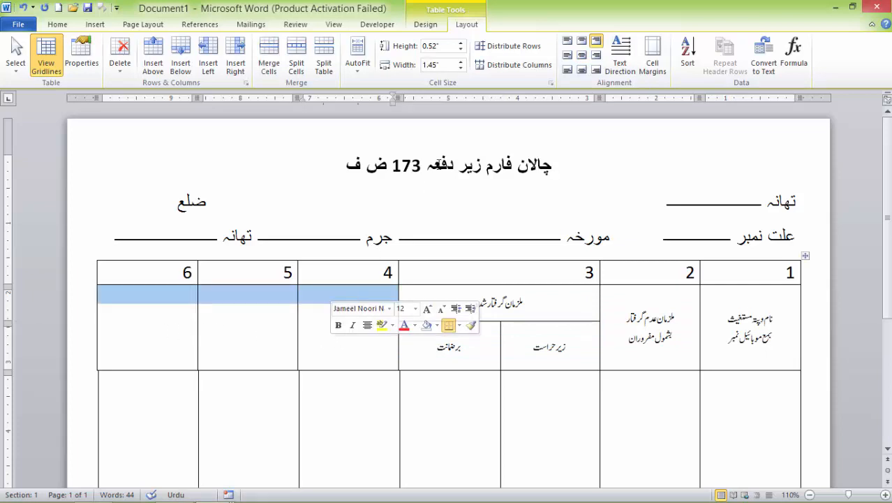
left_click(581, 59)
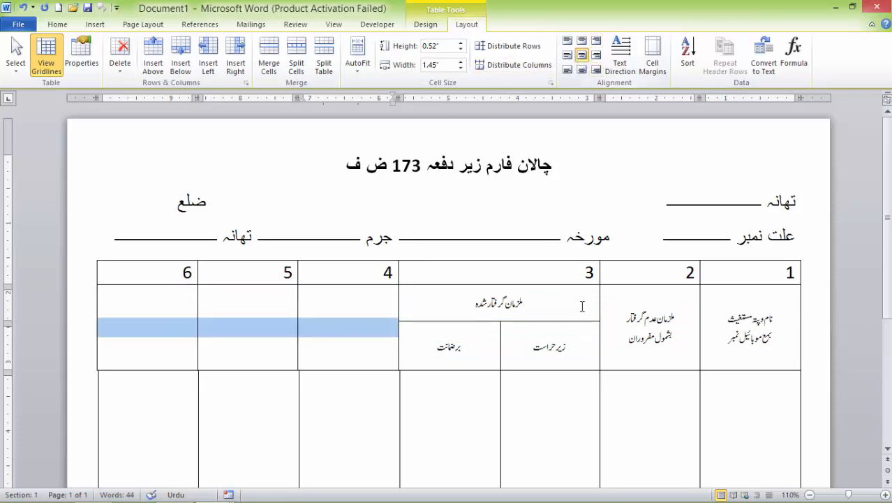
left_click(588, 335)
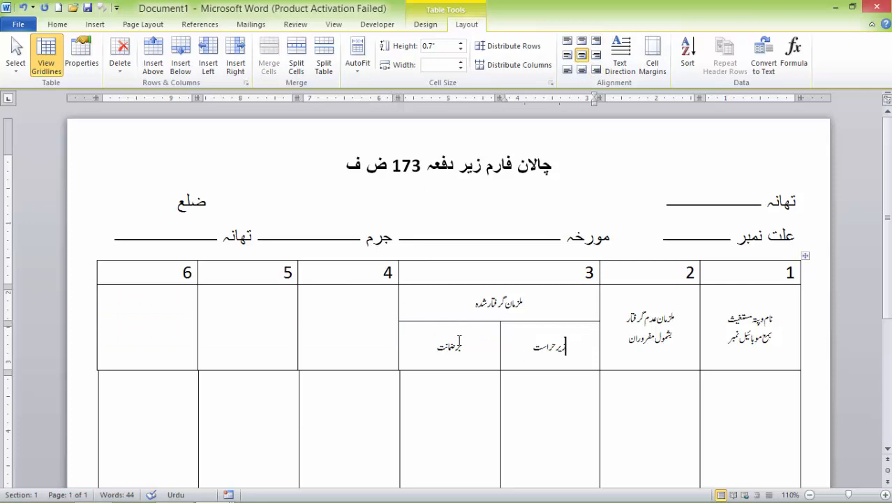
Enter the heading تفصیل مال مقدمہ in the second-row cell under column 4
left_click(354, 323)
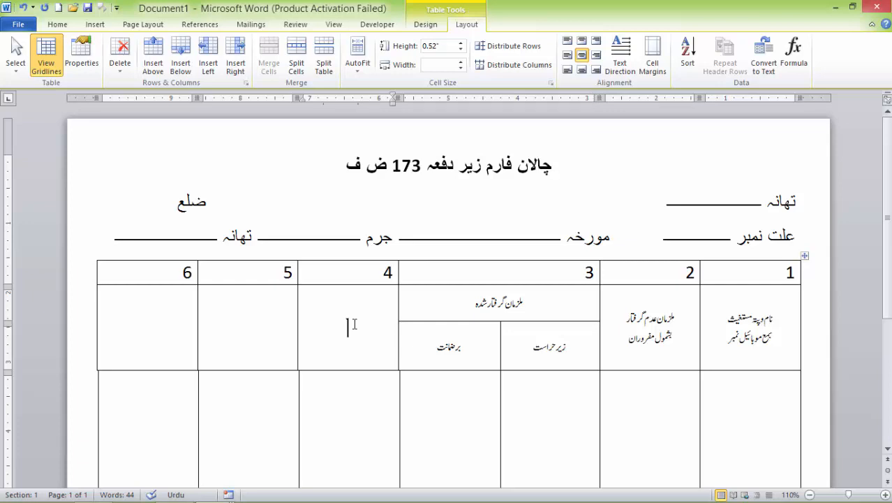
type("اچھی")
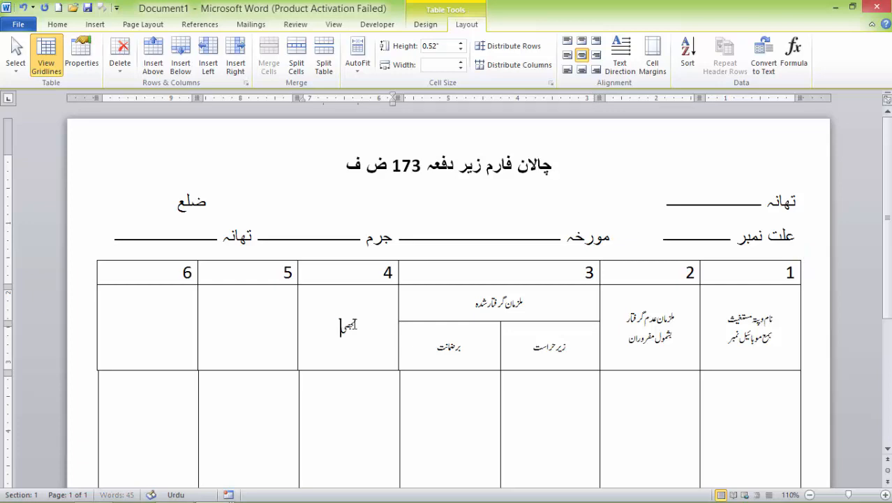
key("BackSpace")
key("BackSpace")
key("BackSpace")
key("BackSpace")
type("تفصیل مال مو")
type("دمہ")
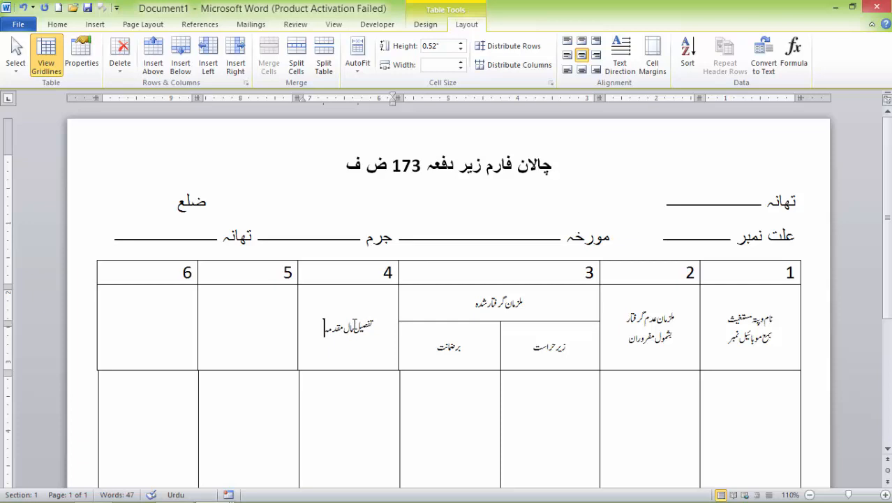
Enter the heading نام و پتہ گواہان بمع موبائیل نمبر in the second-row cell under column 5
key("Tab")
type("نام و")
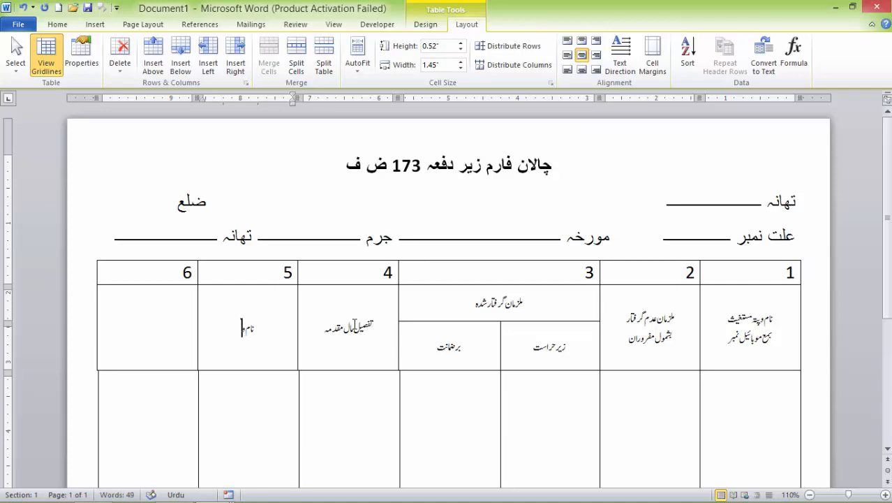
type("پتہ گواہان بمع")
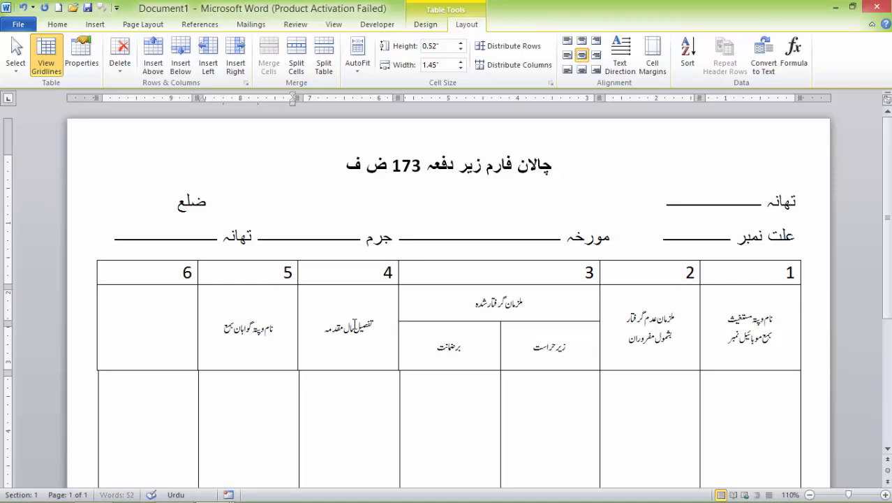
type(" موبائ")
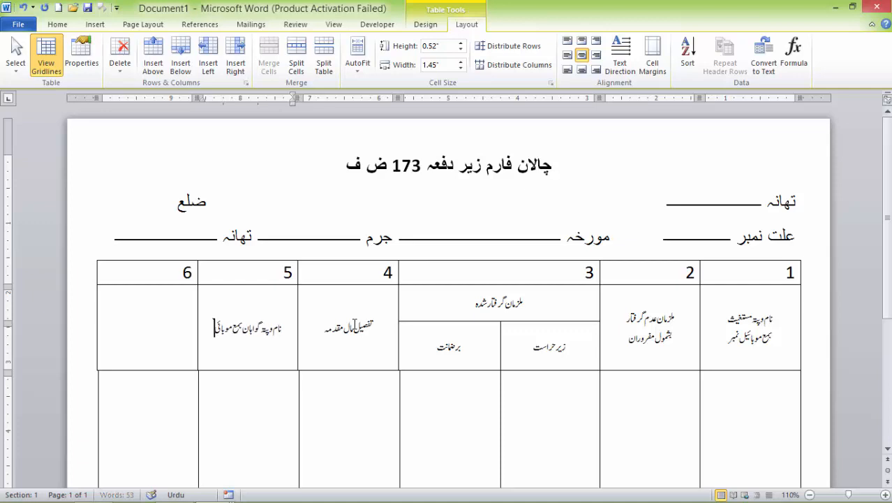
type("ل نمبر")
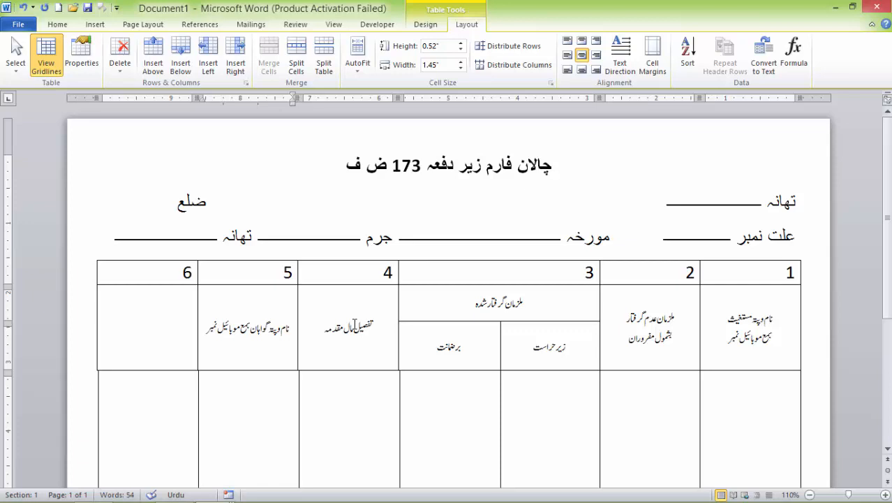
Enter the heading مختصر حالات مقدمہ in the second-row cell under column 6
key("Tab")
type("ع")
type("ت")
type("صر حال")
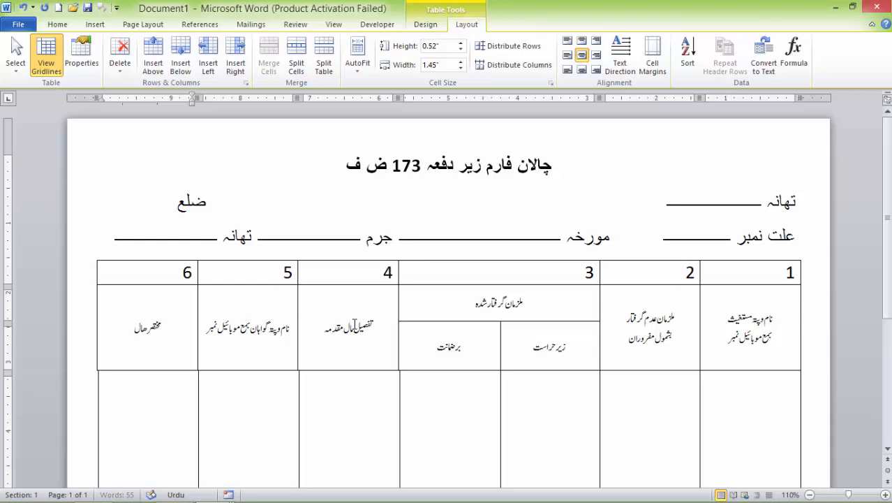
key("BackSpace")
key("BackSpace")
type("ال")
key("BackSpace")
key("BackSpace")
key("BackSpace")
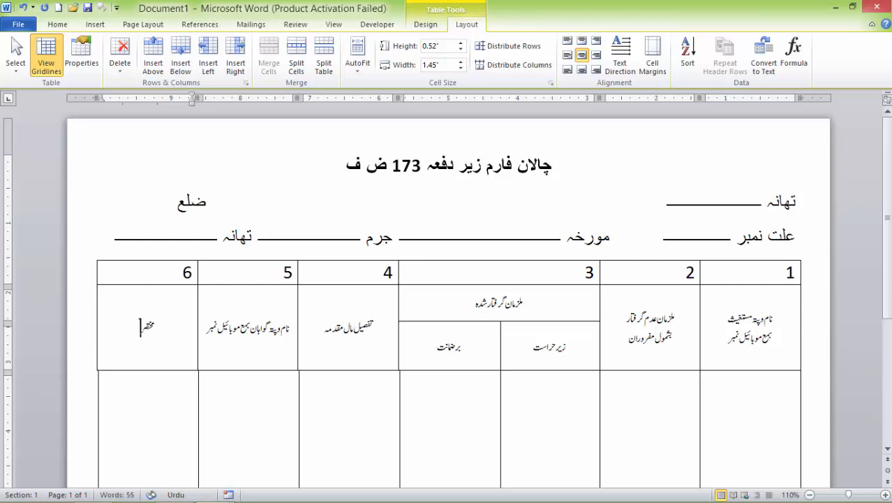
type("حالات مق")
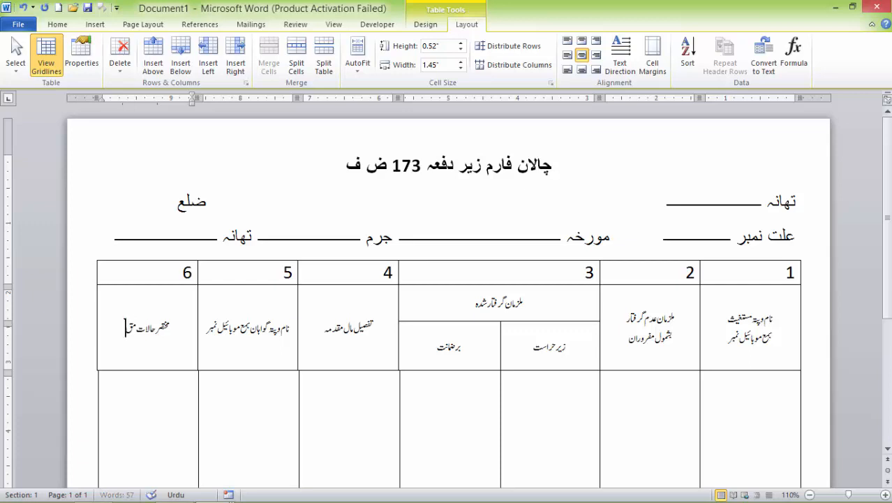
type("دمہ")
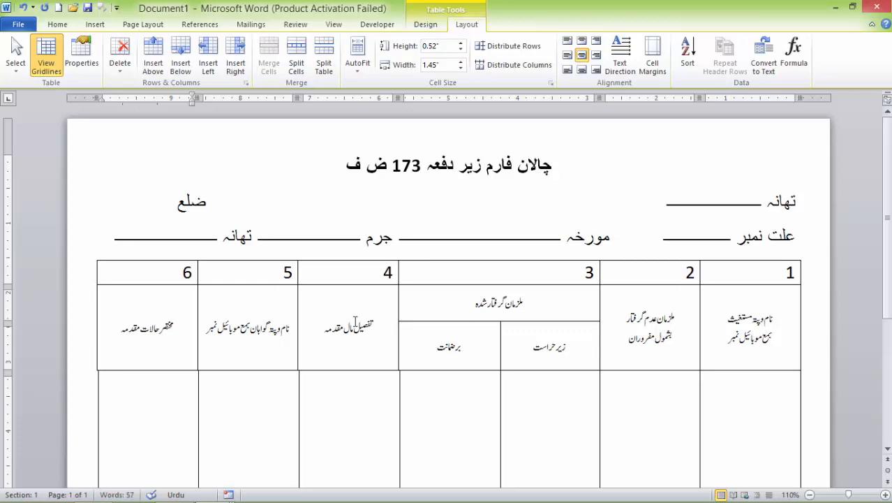
Shrink column 4 of the table to fit the width of its heading
scroll(549, 359, "down", 2)
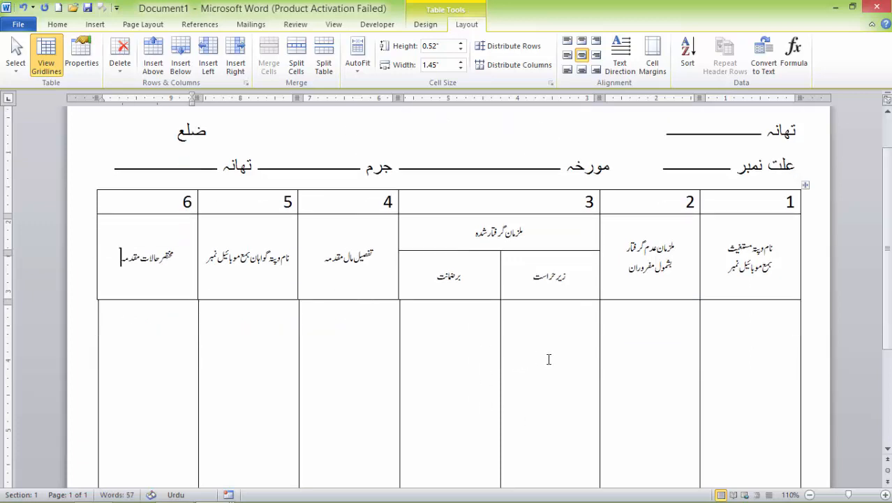
double_click(296, 274)
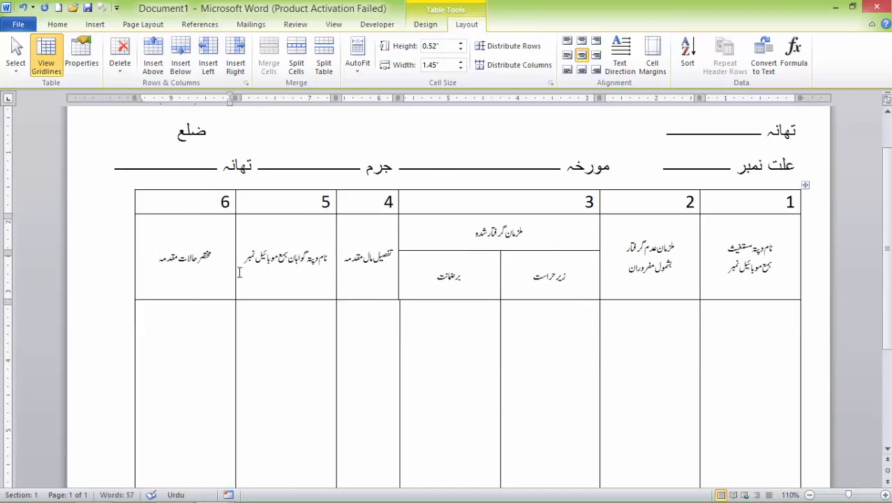
Narrow column 5 so its heading wraps onto two lines, and enlarge the whole table outward from its lower-left corner
left_click_drag(235, 274, 258, 275)
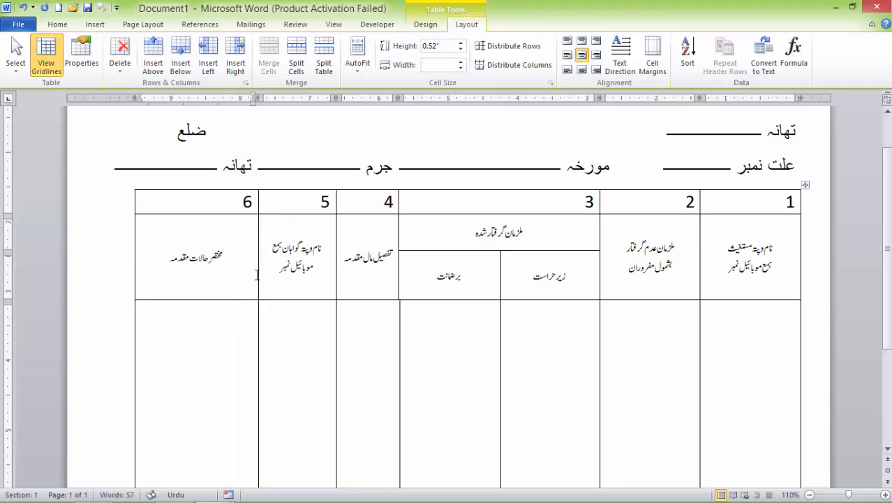
scroll(207, 314, "down", 4)
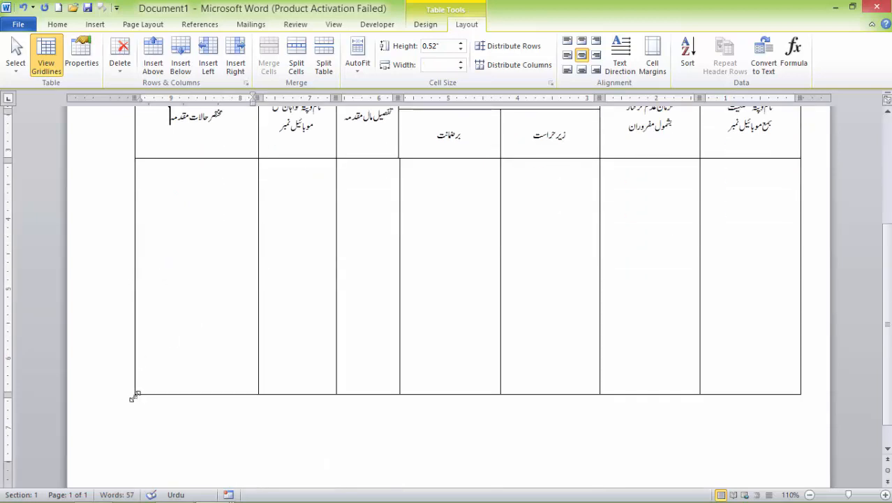
left_click_drag(135, 396, 90, 412)
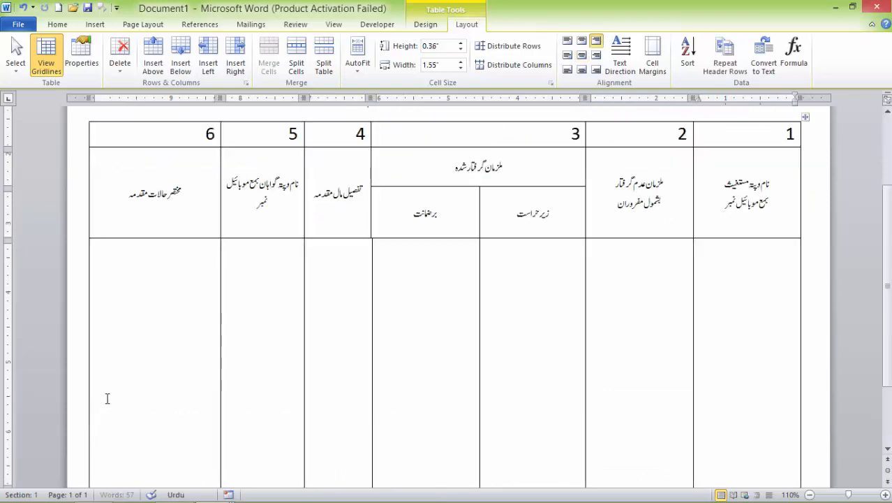
Narrow columns 1 and 2 of the table to fit their headings
scroll(143, 366, "up", 1)
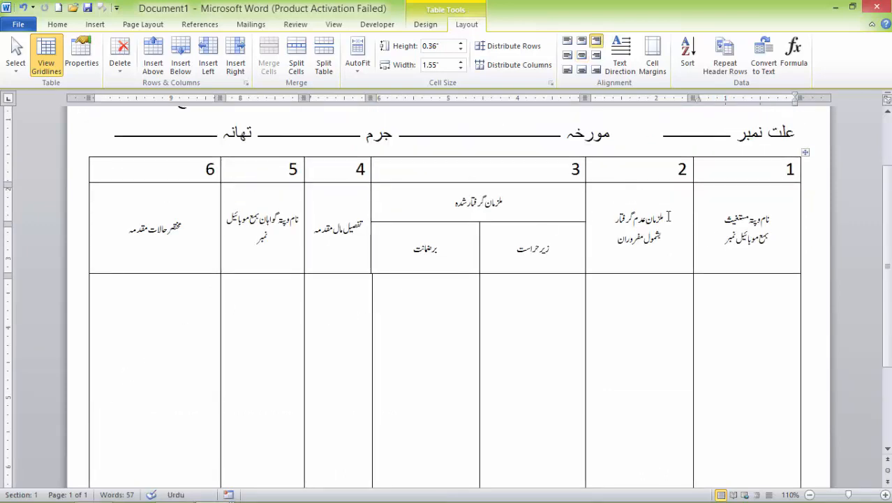
left_click(721, 237)
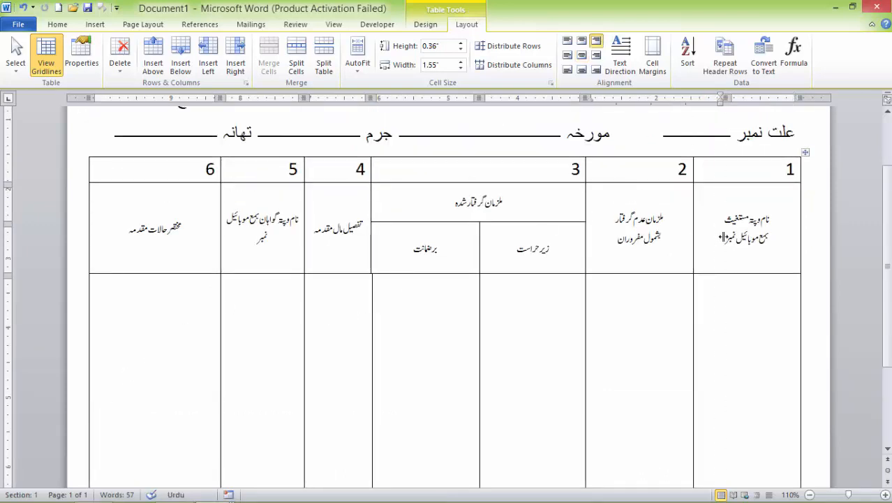
left_click_drag(722, 237, 727, 237)
left_click_drag(585, 255, 622, 252)
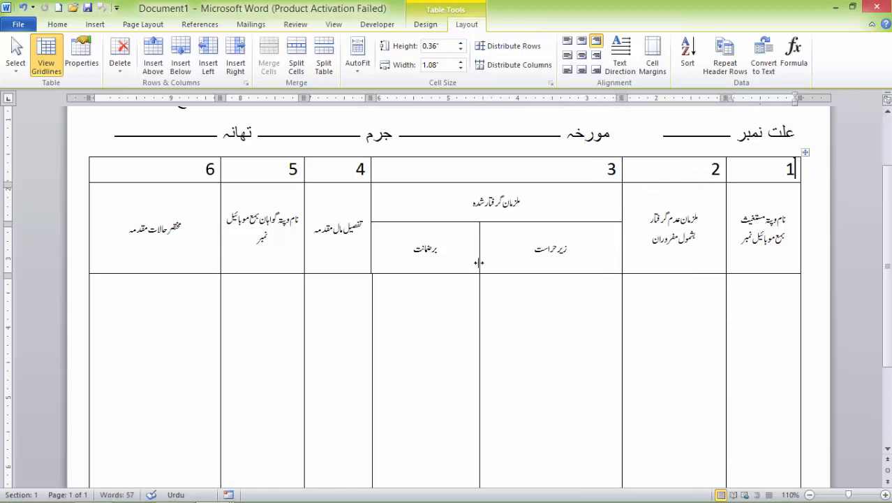
Narrow the زیر حراست and بر ضمانت sub-columns under column 3, aligning the border with column 4 in the heading and body rows
left_click_drag(479, 259, 523, 259)
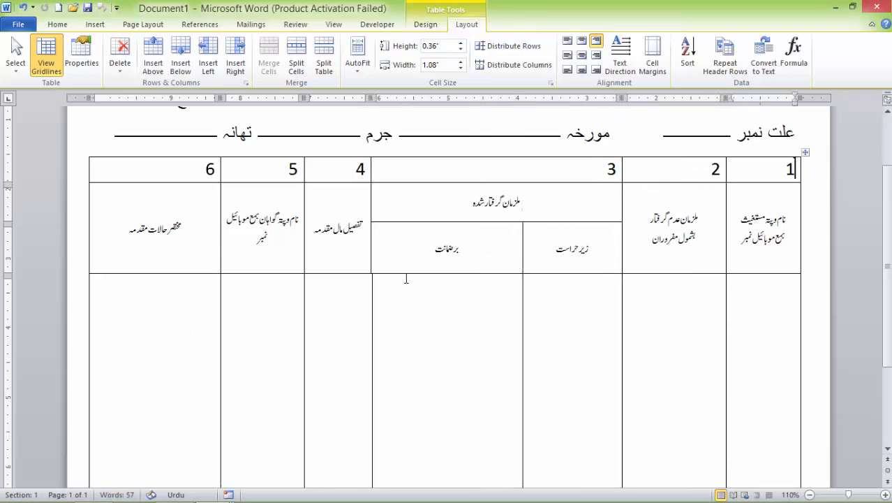
left_click_drag(372, 282, 418, 285)
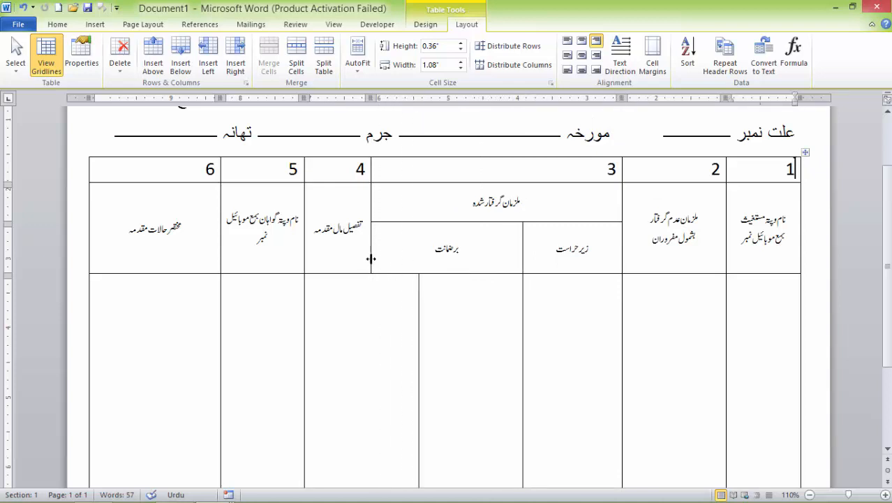
left_click_drag(371, 259, 418, 265)
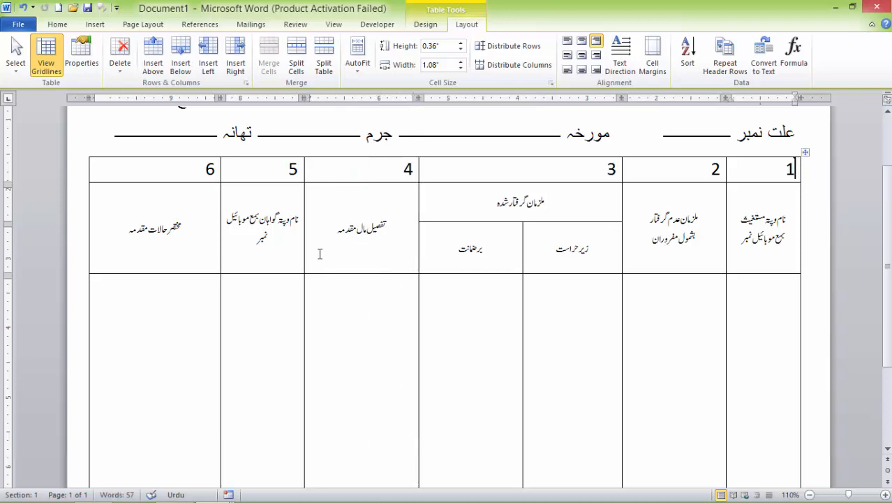
Narrow columns 4 and 5 in favour of column 6, and break the column 5 heading onto a second line before بمع
left_click_drag(304, 257, 340, 257)
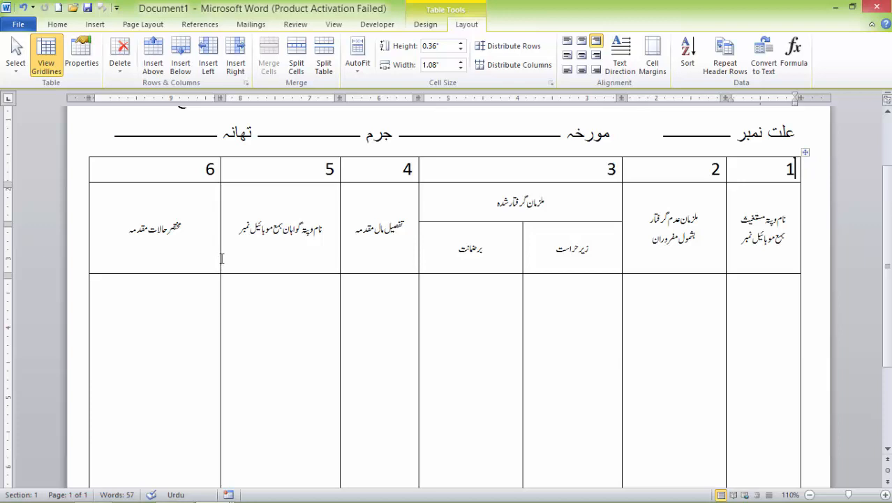
left_click_drag(221, 258, 266, 252)
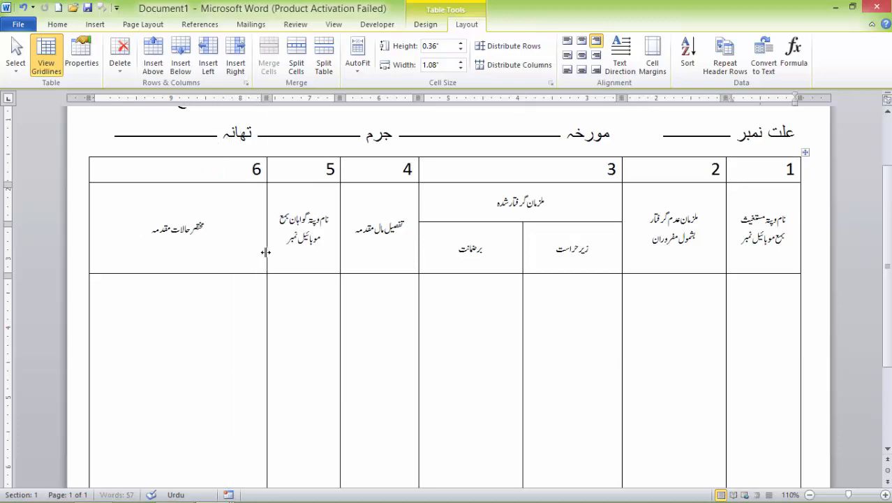
left_click(289, 219)
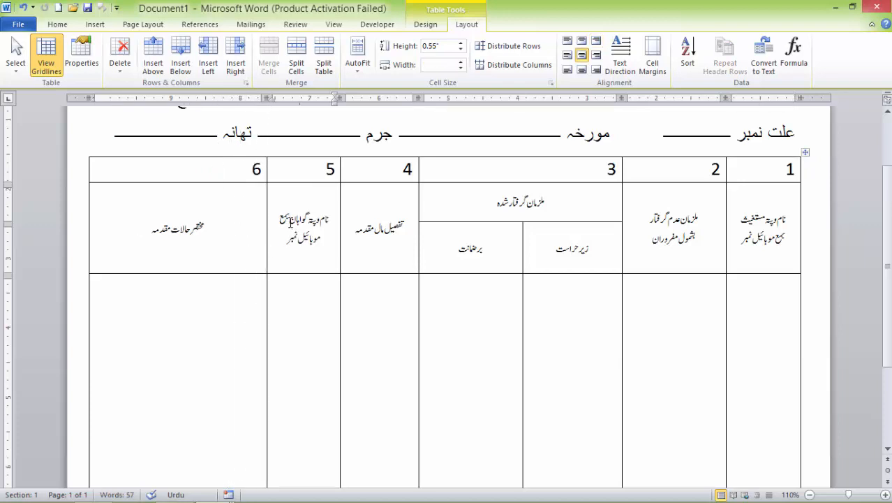
key("Return")
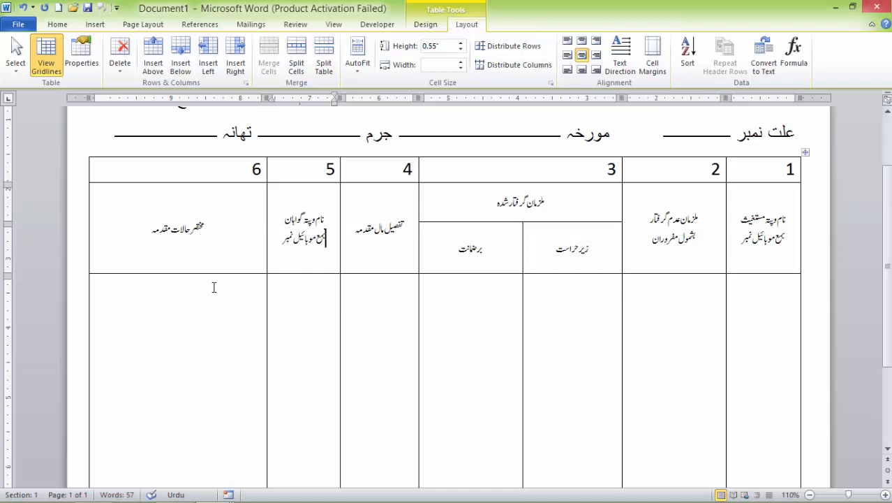
Enter sample text اسداسدفاسدف in the body cell under column 1 and rotate the text direction of the body cells of columns 1 to 3 to vertical
left_click(210, 319)
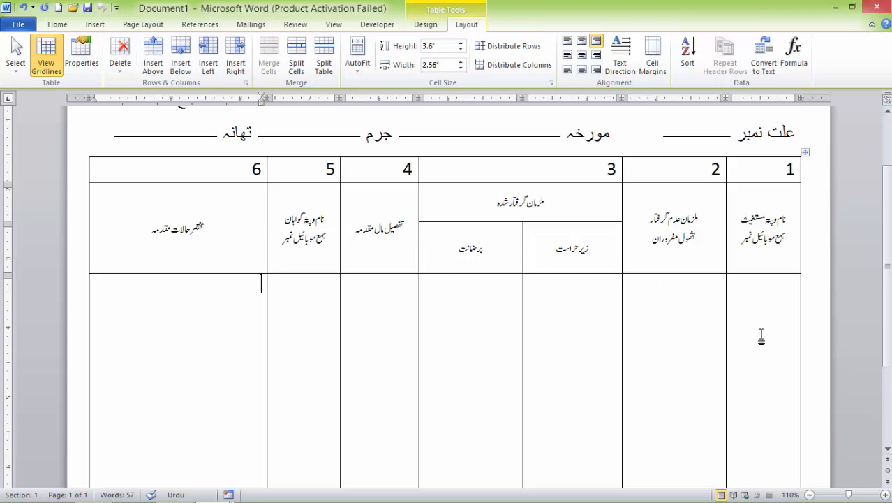
left_click(771, 370)
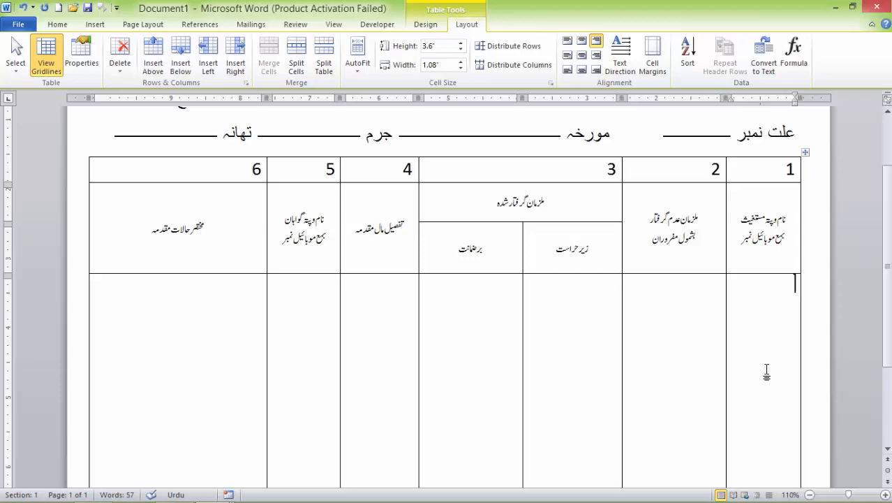
type("اسداسدفاسدف")
left_click_drag(782, 283, 454, 282)
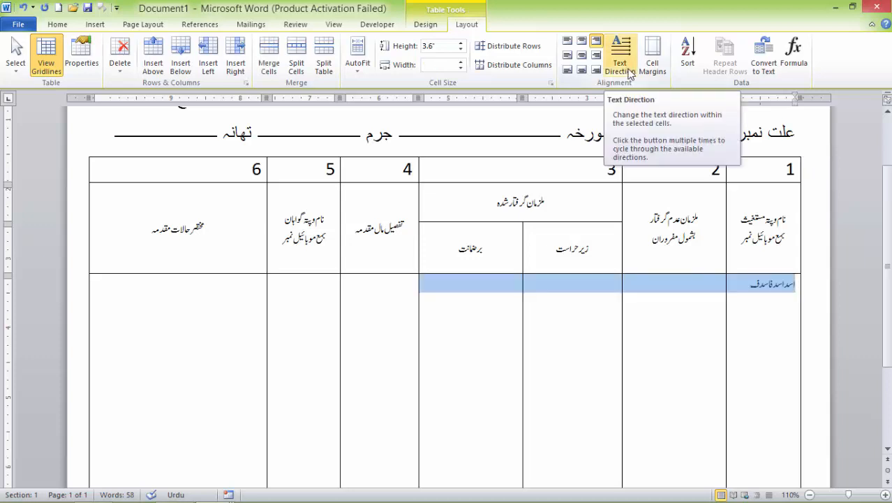
left_click(630, 72)
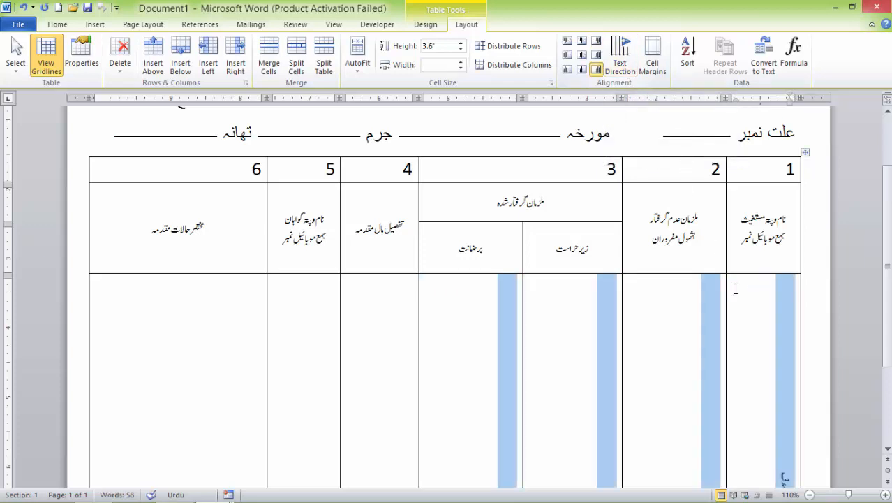
Centre the vertical text both ways in the body cells of columns 1 to 3
left_click(773, 350)
scroll(773, 352, "down", 2)
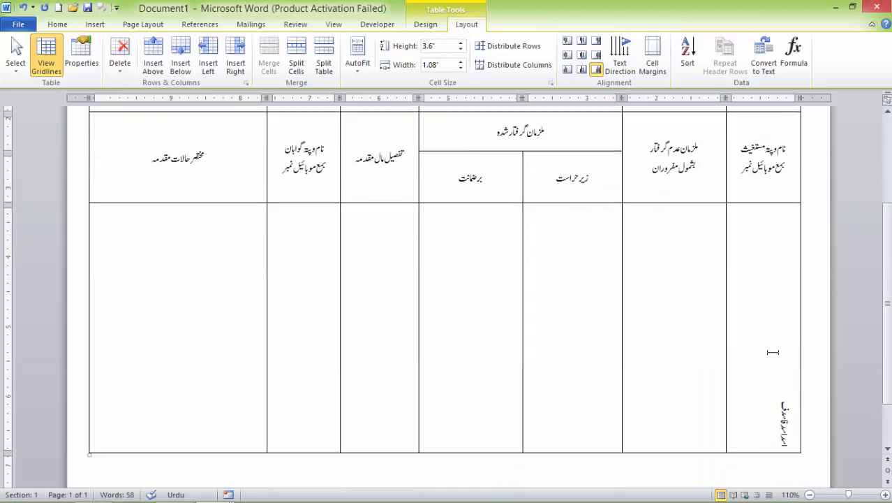
left_click_drag(773, 351, 504, 367)
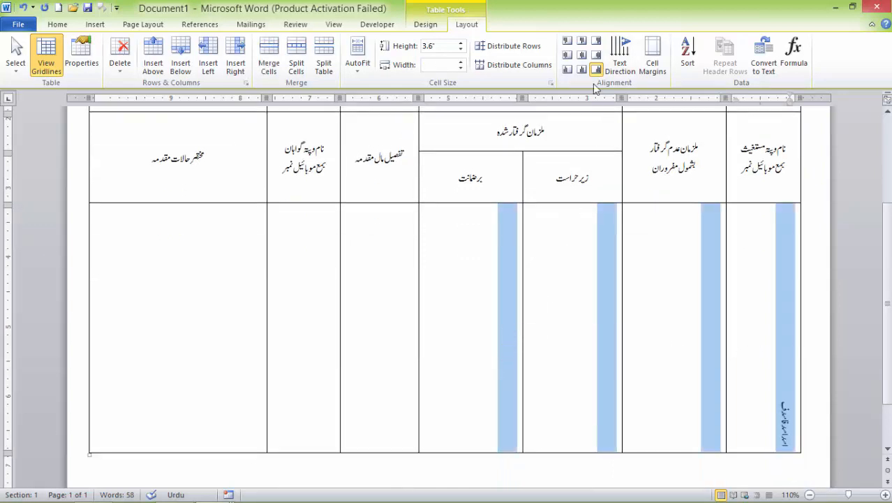
left_click(581, 56)
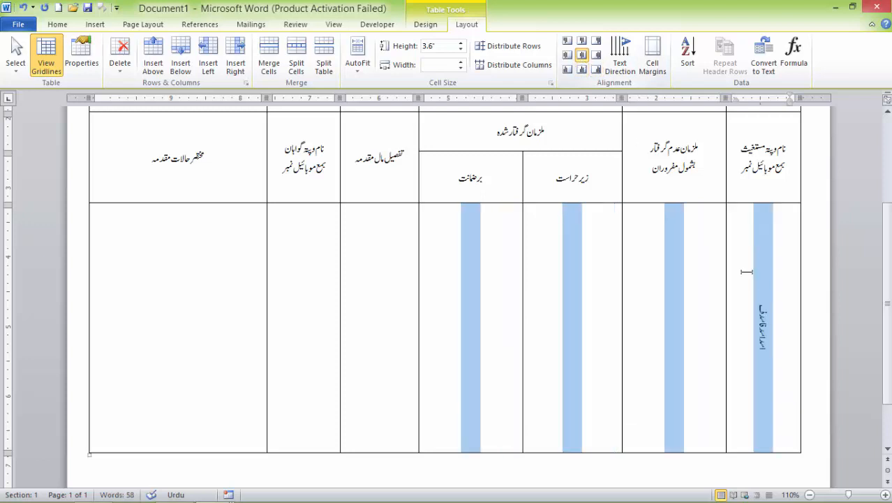
left_click(763, 326)
left_click(704, 329)
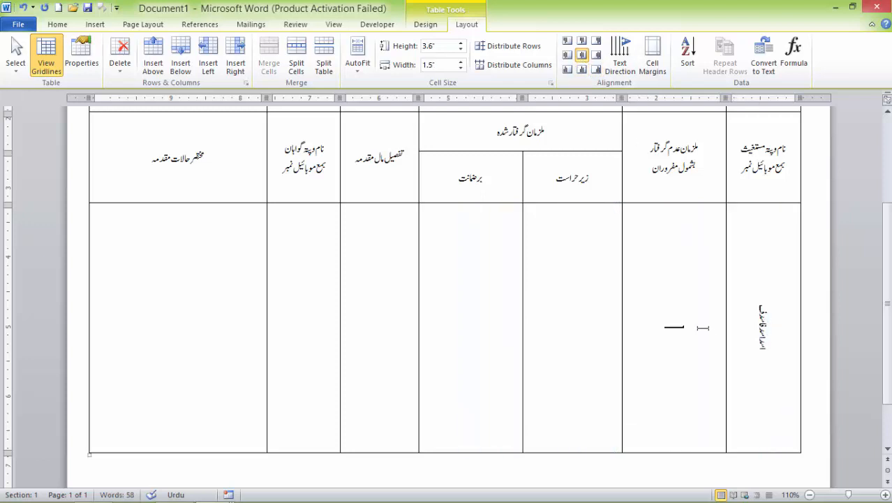
type("اسدفاسدفاسدفاسدفاسدف")
left_click(761, 296)
type("1234123412341234")
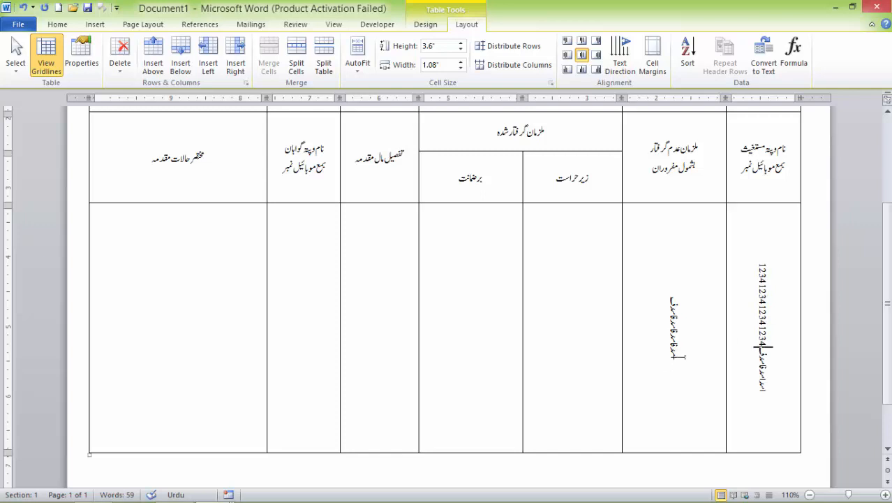
Extend the sample text in the body cell under column 2 to three vertical lines of repeated اسدف
left_click(670, 296)
type("اسدف")
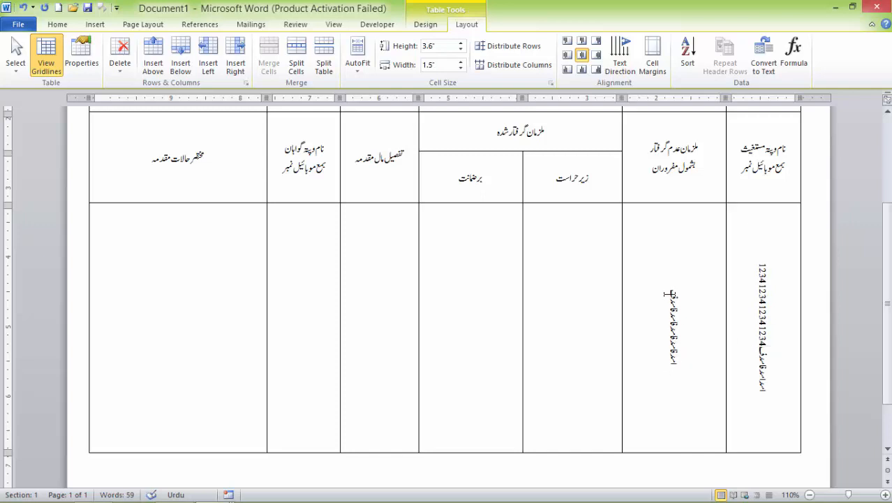
key("Return")
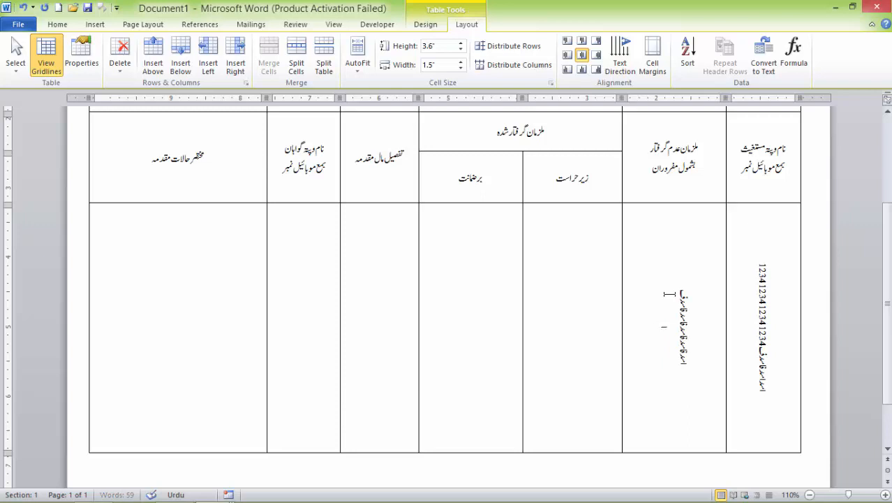
type("اسدفاسدفاسدفاسدفاسدف اسدفاسدف")
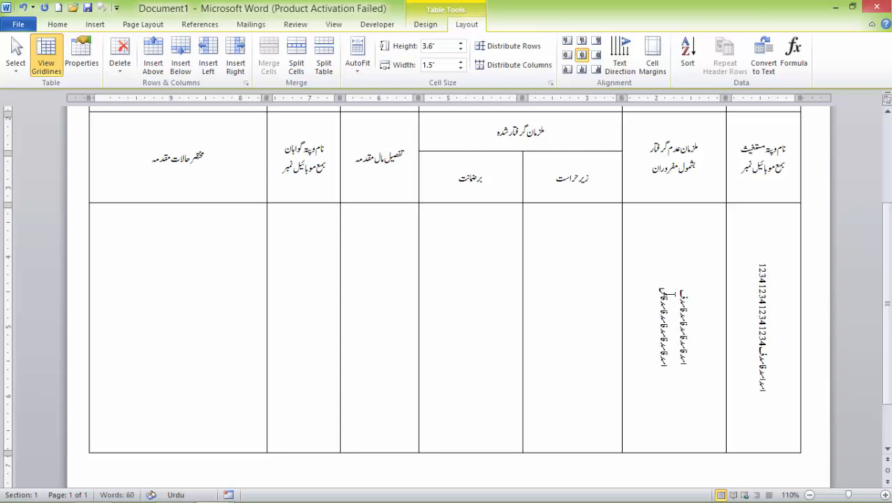
type("اسدفاسدف اسدفاسدفاسدف")
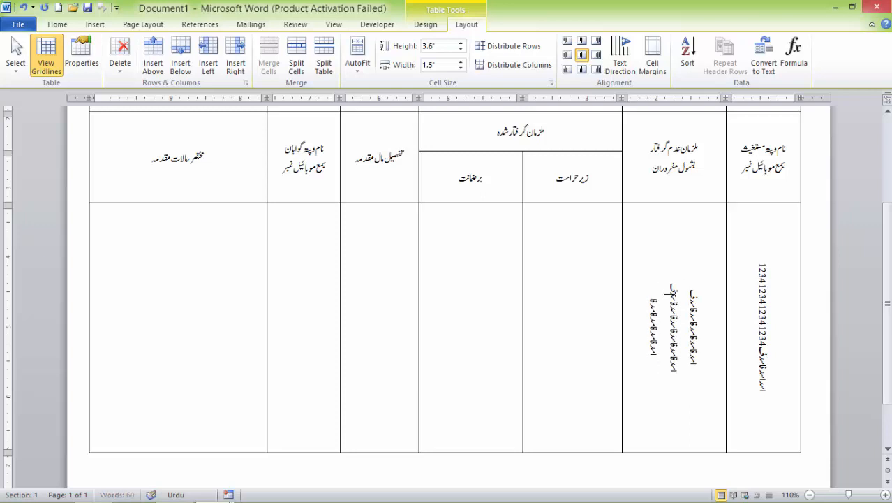
Fill the body cell under زیر حراست with five vertical lines of sample text اسدف
left_click(577, 272)
type("اسدفاسدفاسدف ")
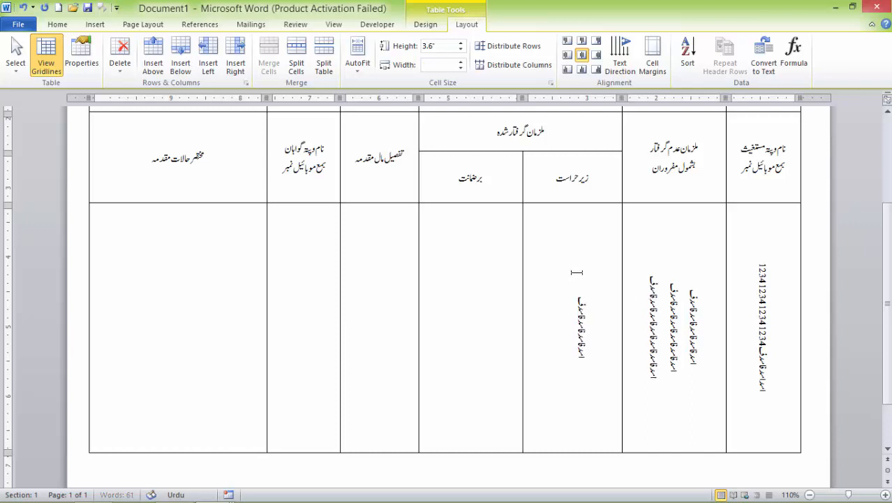
type("اسدفاسدف")
key("Return")
type("اسدف")
key("Return")
type("اسدف")
key("Return")
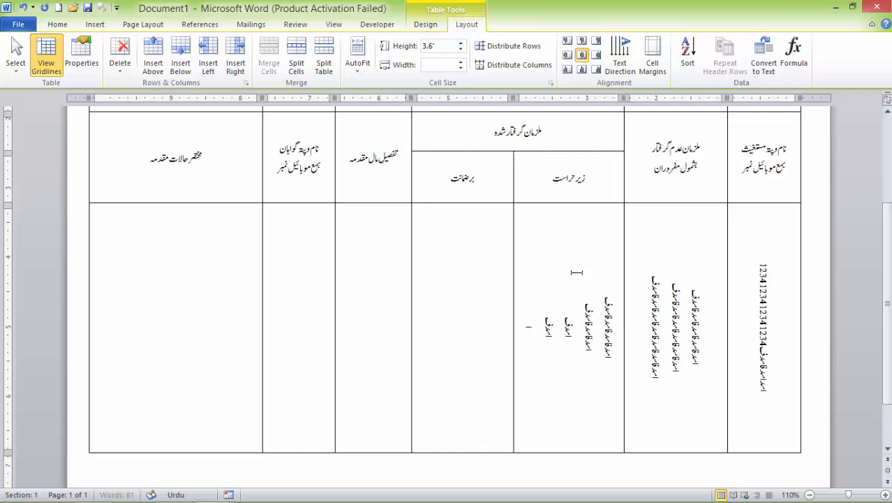
type("اسدف")
Fill the body cell under بر ضمانت with three vertical lines of sample text اسدف
left_click(492, 321)
type("اسد")
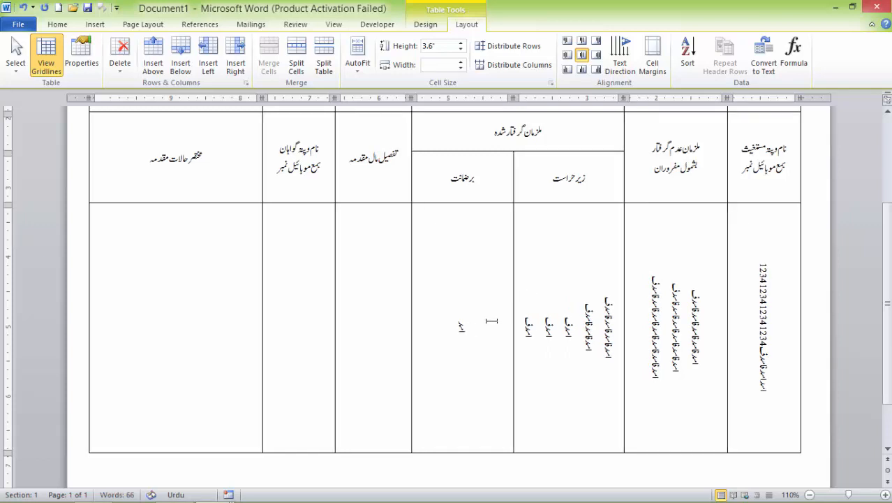
type("فاسدفاسدف")
key("Return")
type("اسدف")
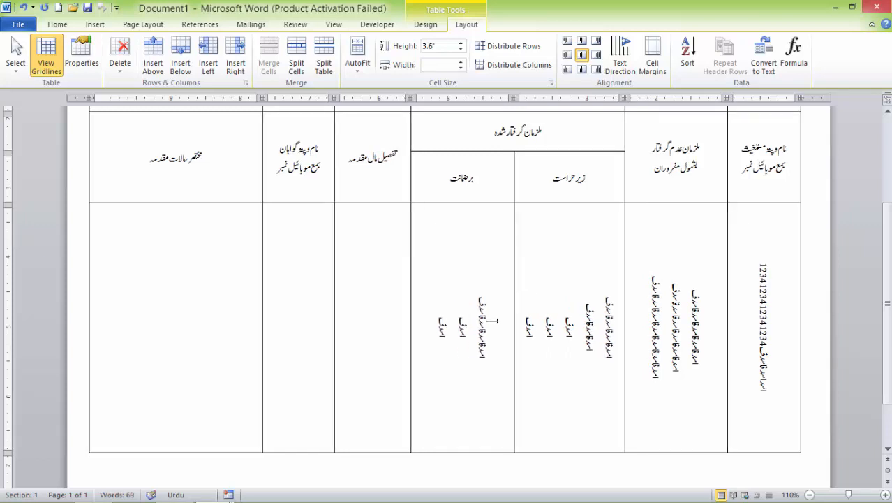
Fill the body cell under column 4 with four horizontal lines of sample text, starting with اسدفاسدفادسف and followed by اسدف
left_click(393, 274)
type("اسدف")
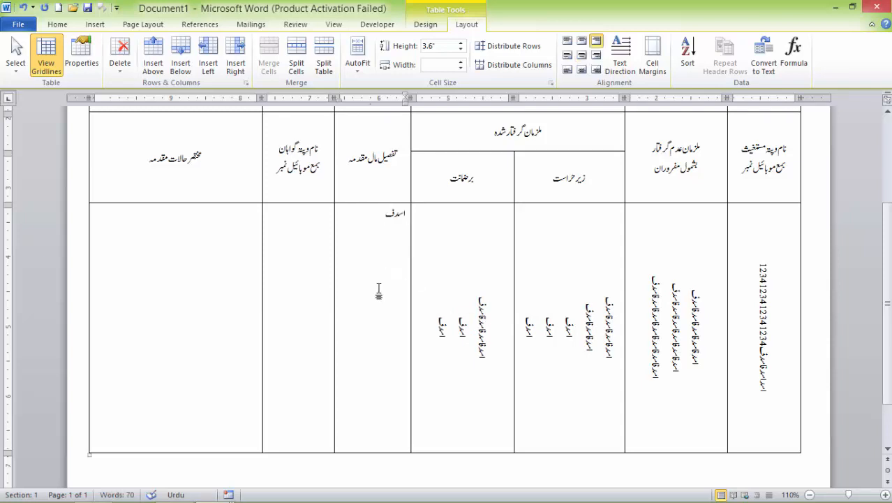
type("اسدفاسدف اس")
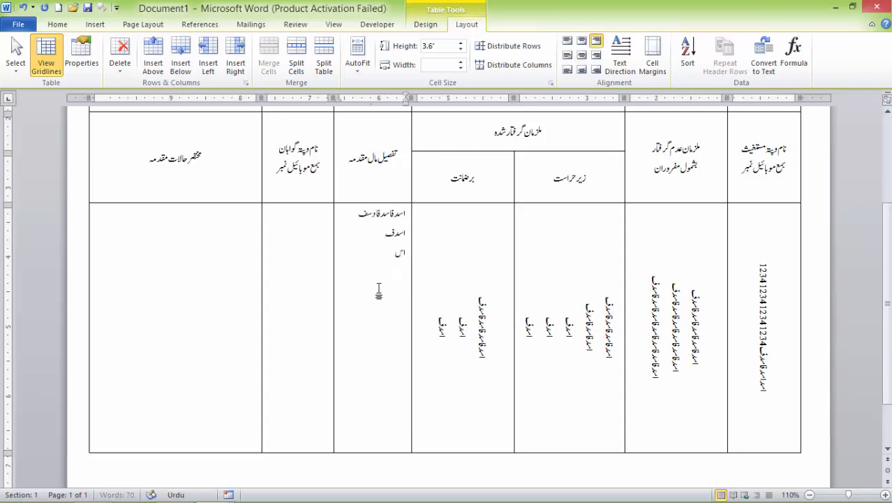
type("دف")
Fill the body cell under column 5 with sample lines numbered 1 to 4 and one unnumbered line below them
left_click(313, 235)
type("1اسدفاسدف")
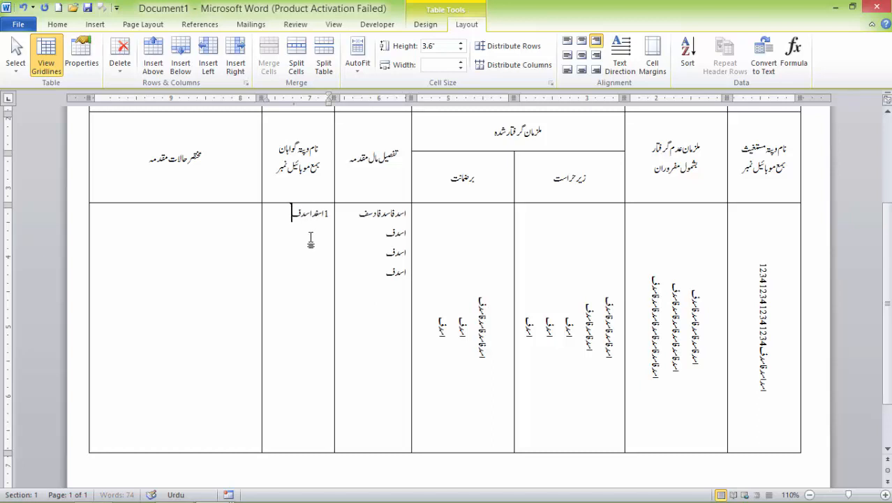
key("Return")
type("2اسدفادف")
key("Return")
type("3ادفادف")
key("Return")
type("4ادفادفادسفا اوسفاوف")
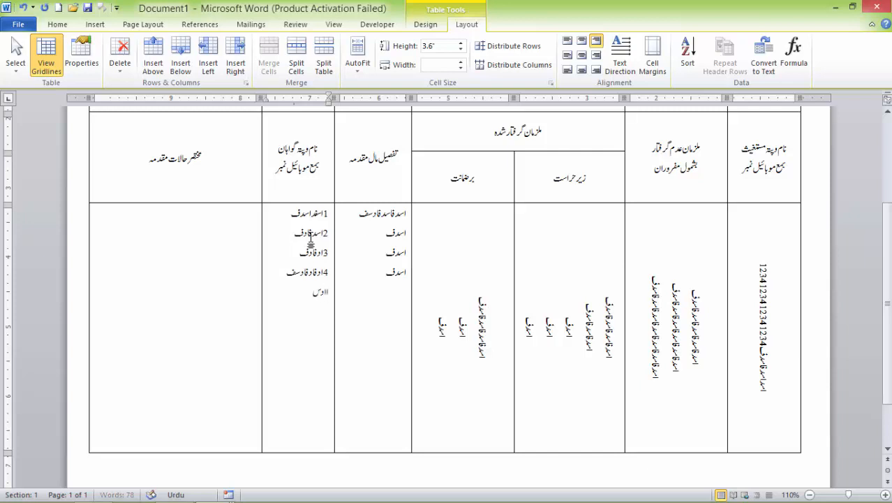
Enter جناب عالی! followed by two lines of repeated sample text اسدف in the body cell under column 6
left_click(233, 222)
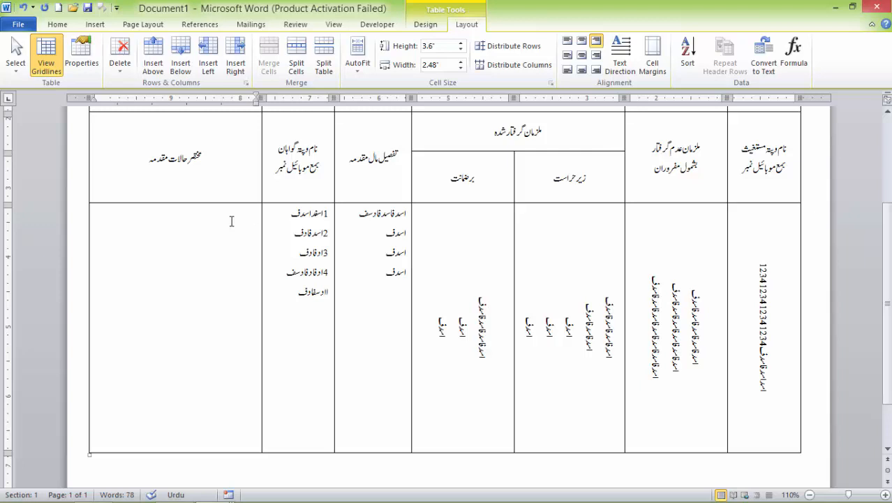
type("نا")
type("ب عاط")
type("اسدف اسدف اسدف اسدف اسدف اسدف")
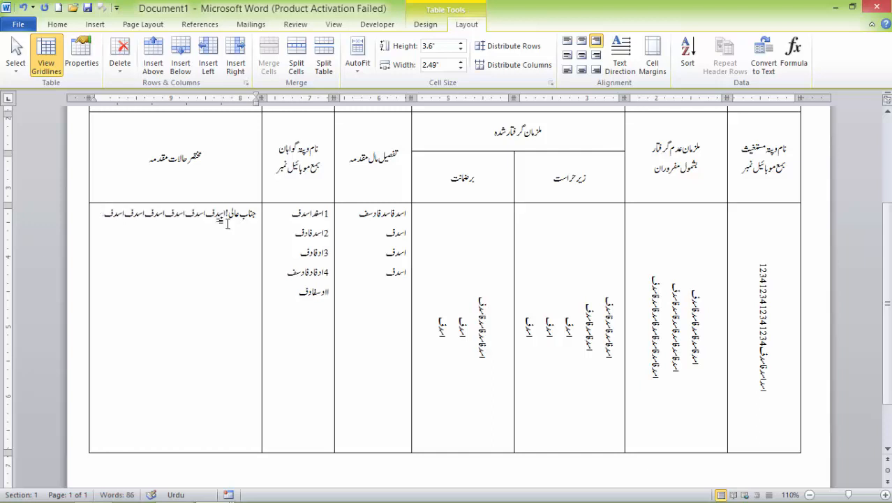
type("اس")
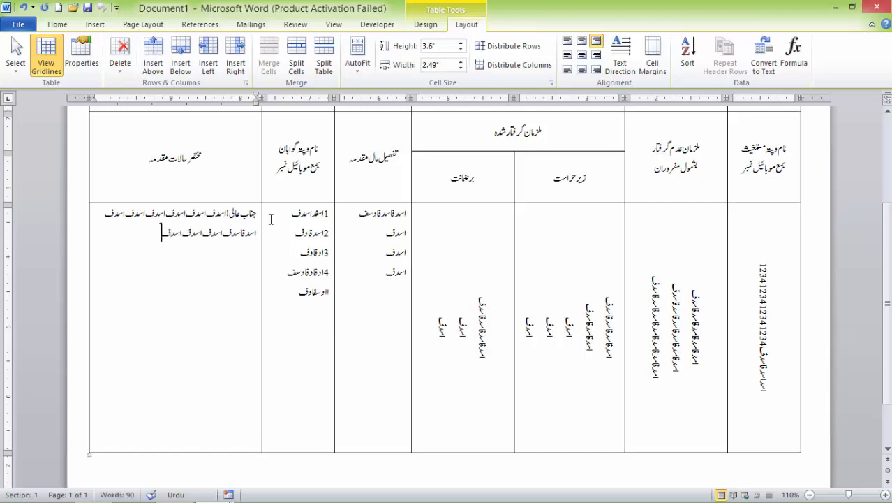
scroll(393, 292, "up", 3)
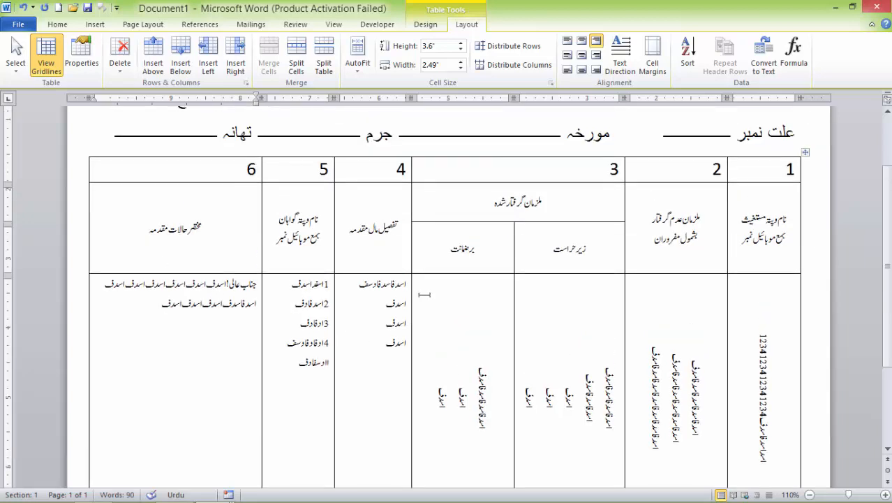
scroll(426, 295, "up", 1)
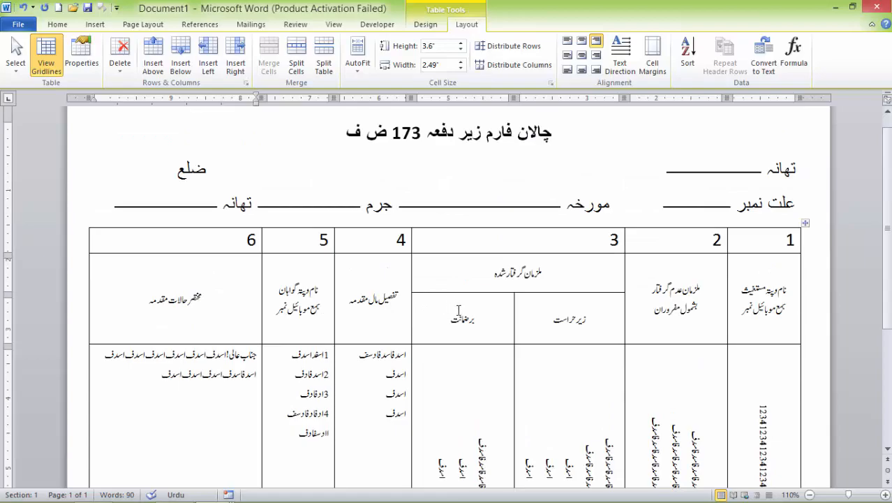